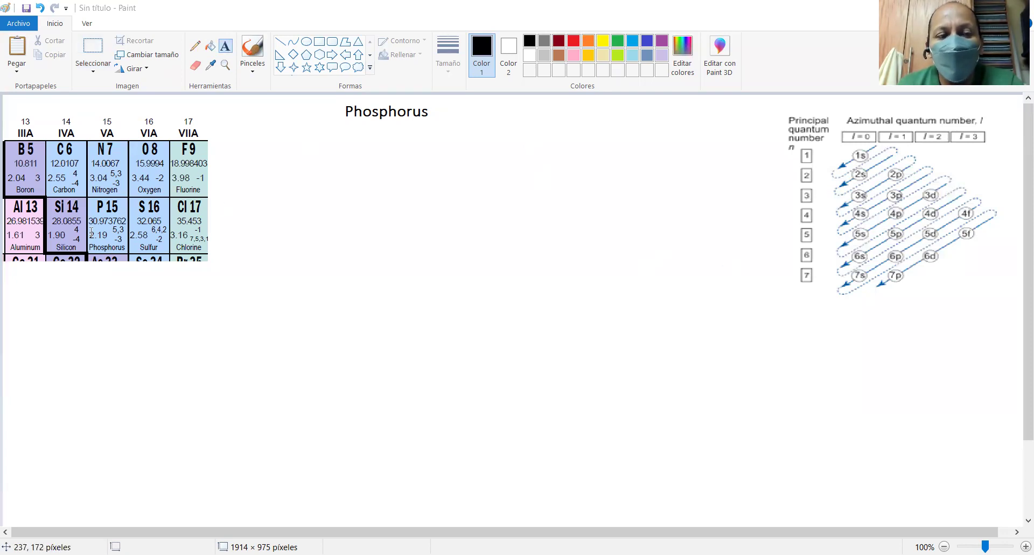
Add a 'Data' heading below the table with lines 'Protons= 8p+' and 'Electrons= 8e'.
click(10, 286)
text(Data)
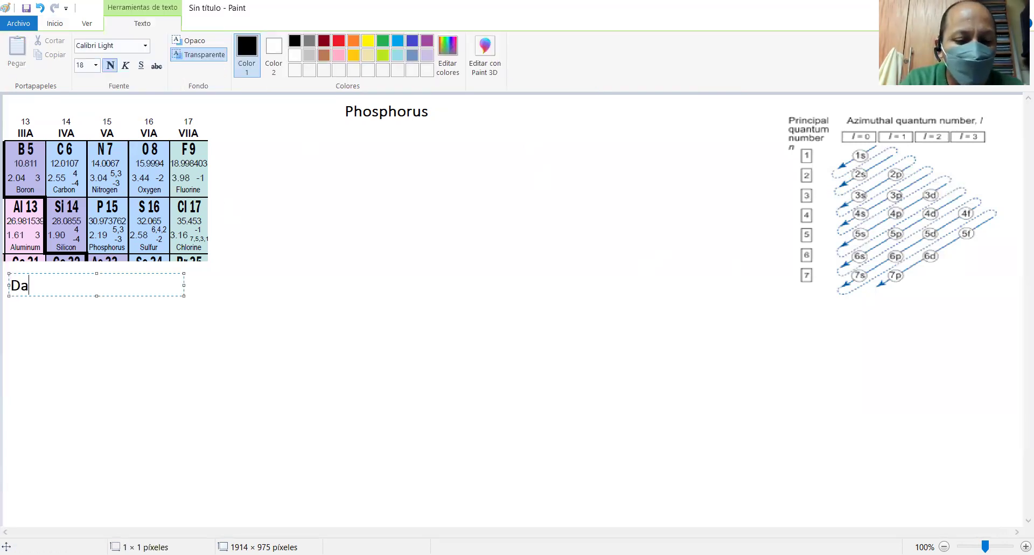
click(6, 313)
click(6, 312)
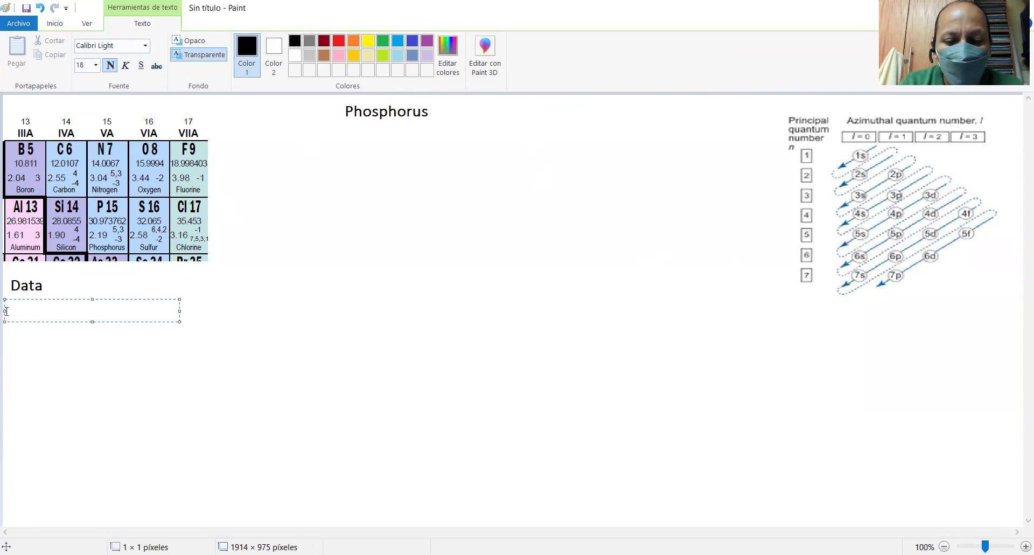
text(Protons)
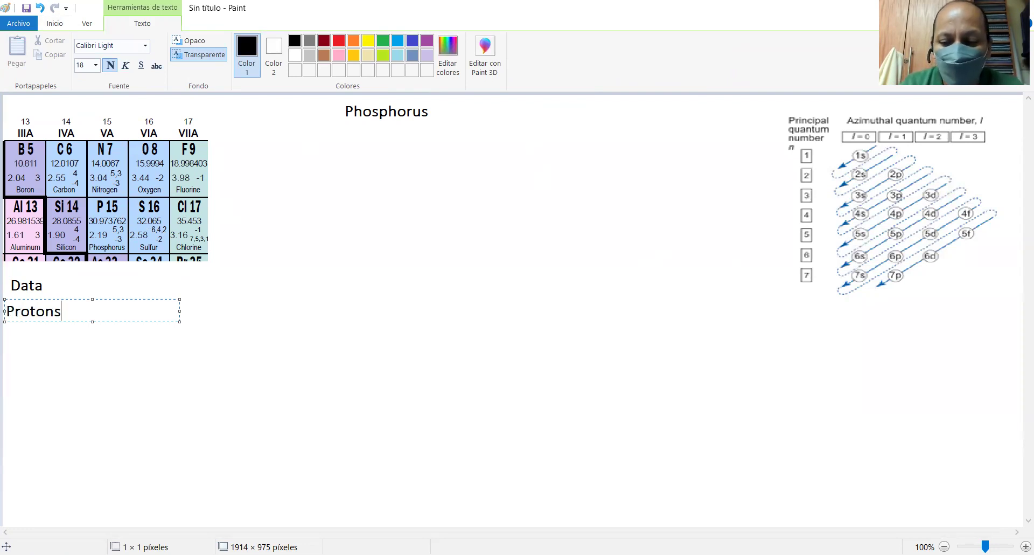
text(=)
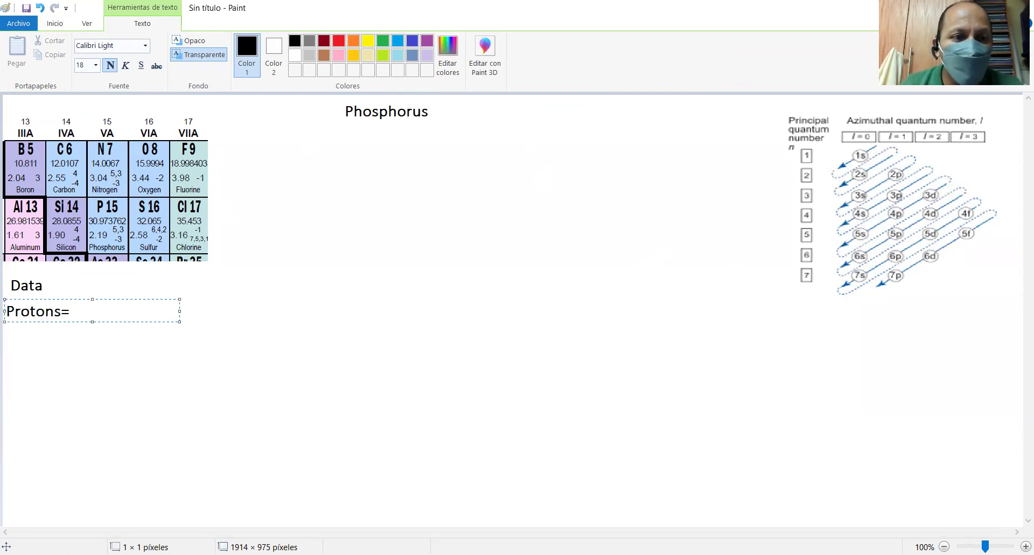
text( 8p+)
key(Return)
text(Electron)
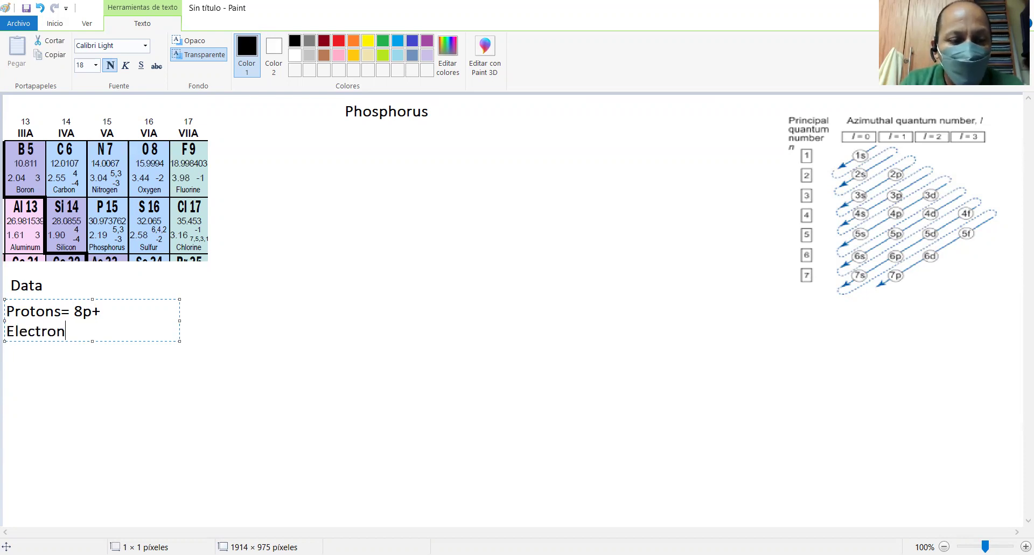
text(s0)
key(BackSpace)
key(BackSpace)
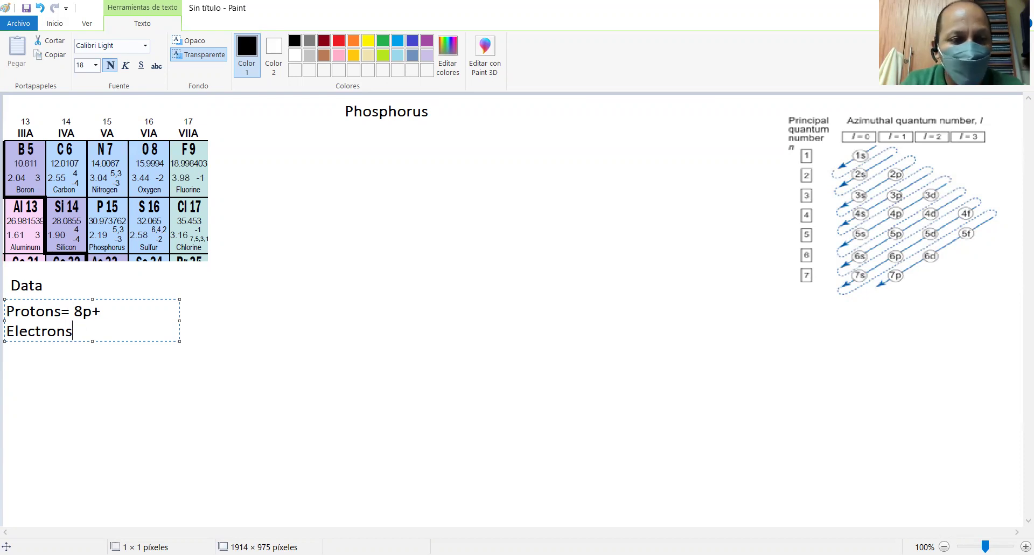
text(= 8)
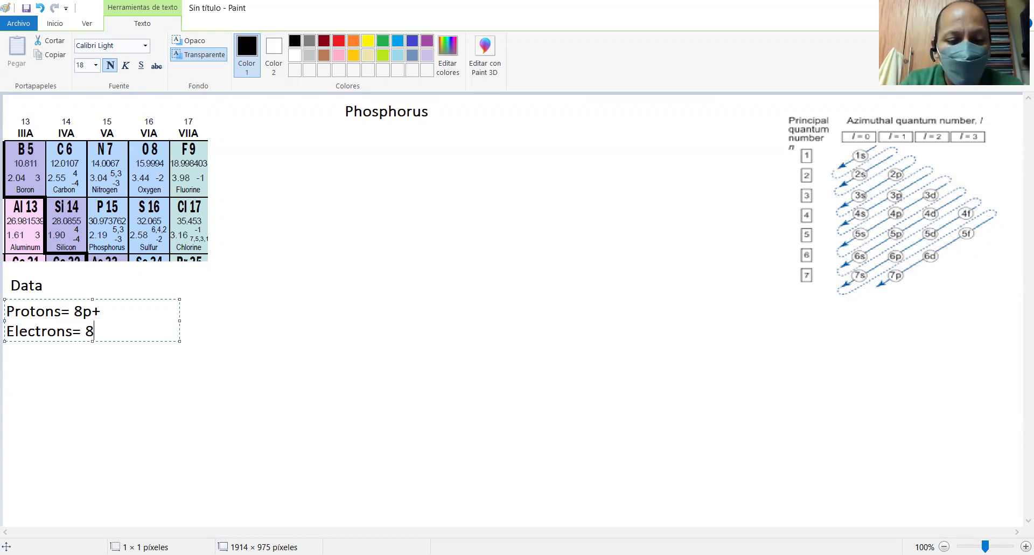
text(e)
click(241, 291)
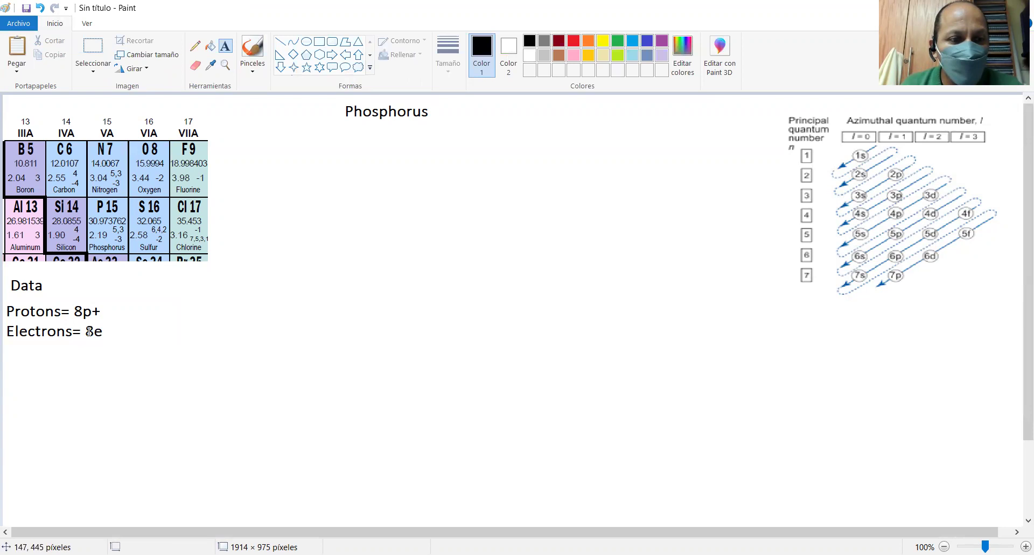
Complete 'Electrons= 8e-' with a minus sign and type 'Neutrons= mass - atomic number' below.
click(104, 330)
text(-)
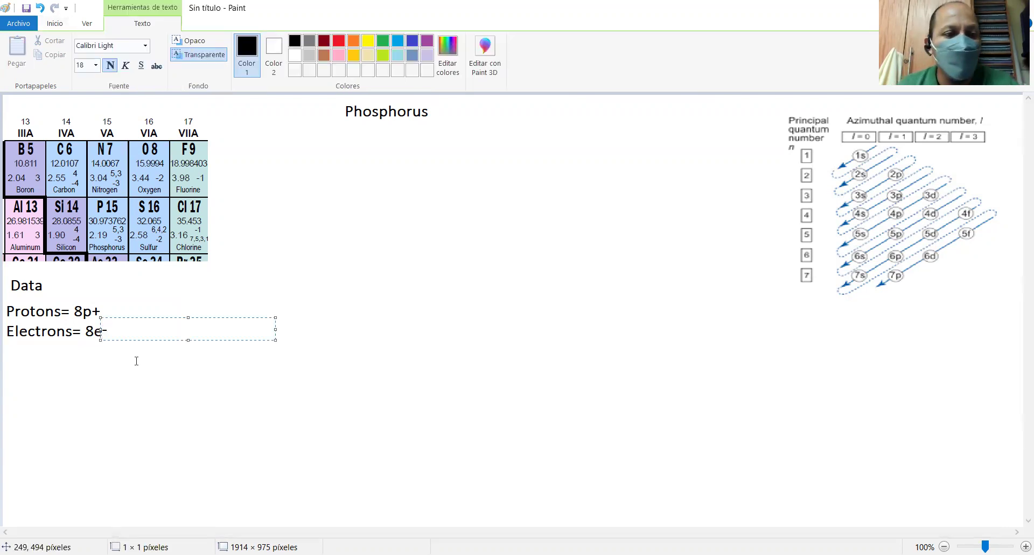
click(130, 357)
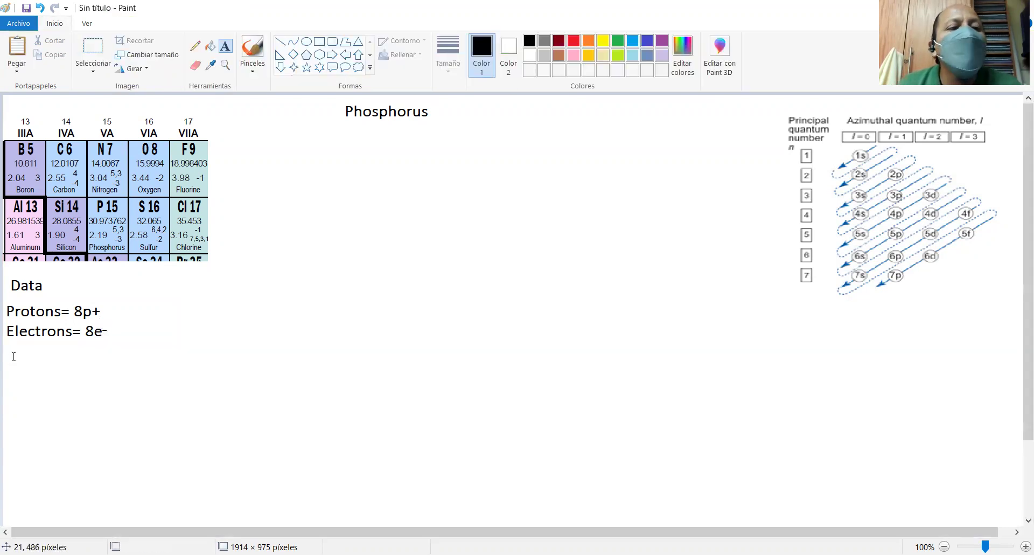
click(9, 356)
text(Ne)
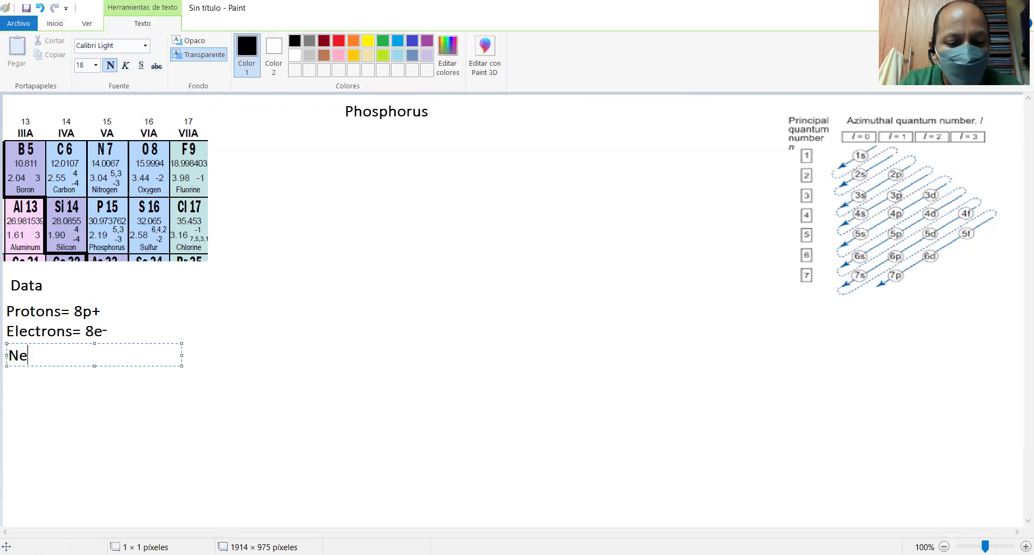
text(utrons= ma)
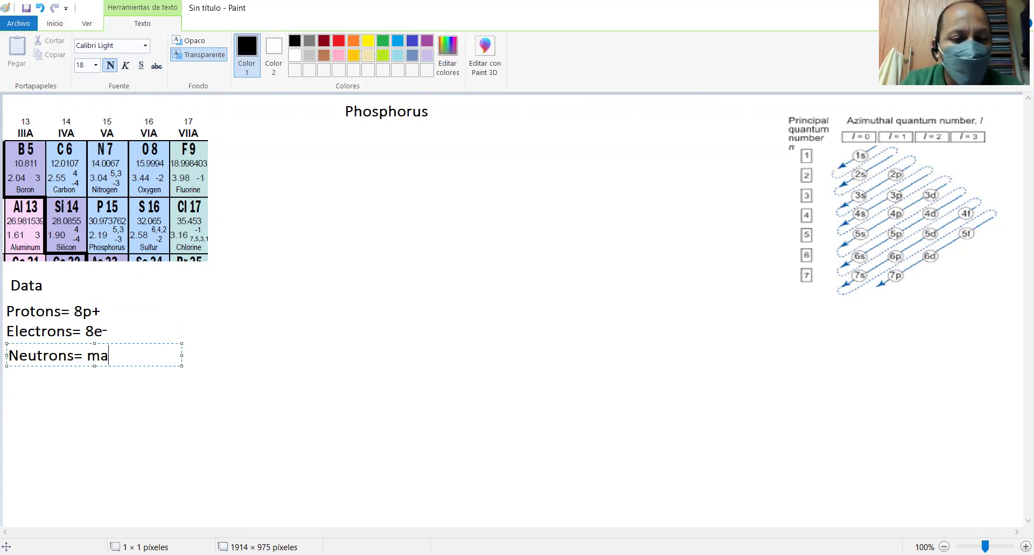
text(ss - atomic number)
Draw a black ellipse around the P 15 cell in the periodic table.
click(81, 311)
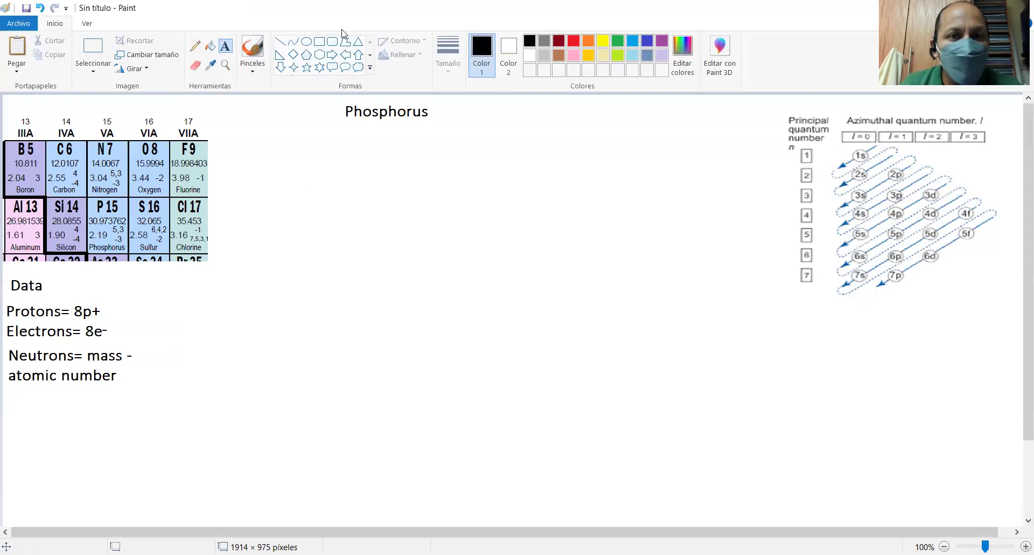
click(306, 41)
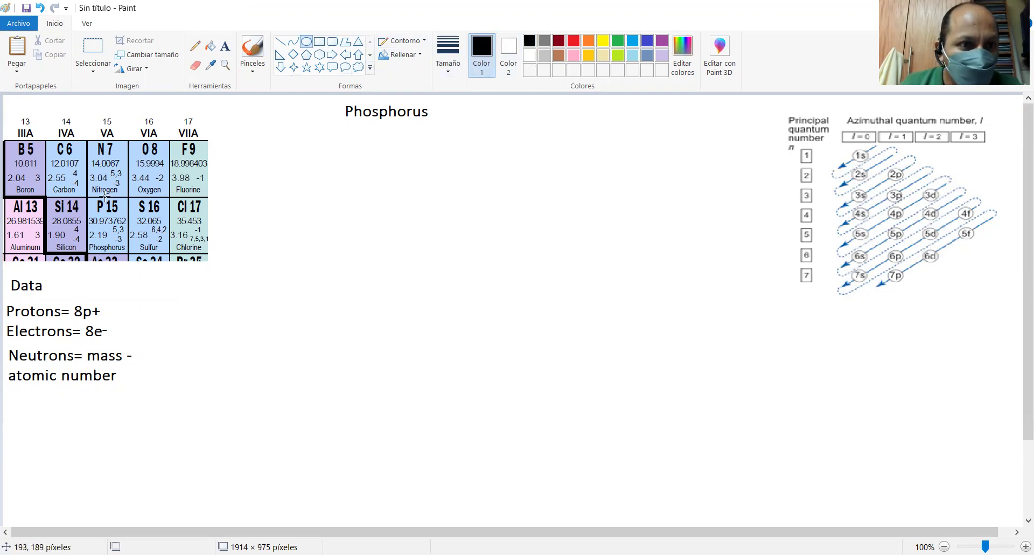
drag(90, 195, 128, 216)
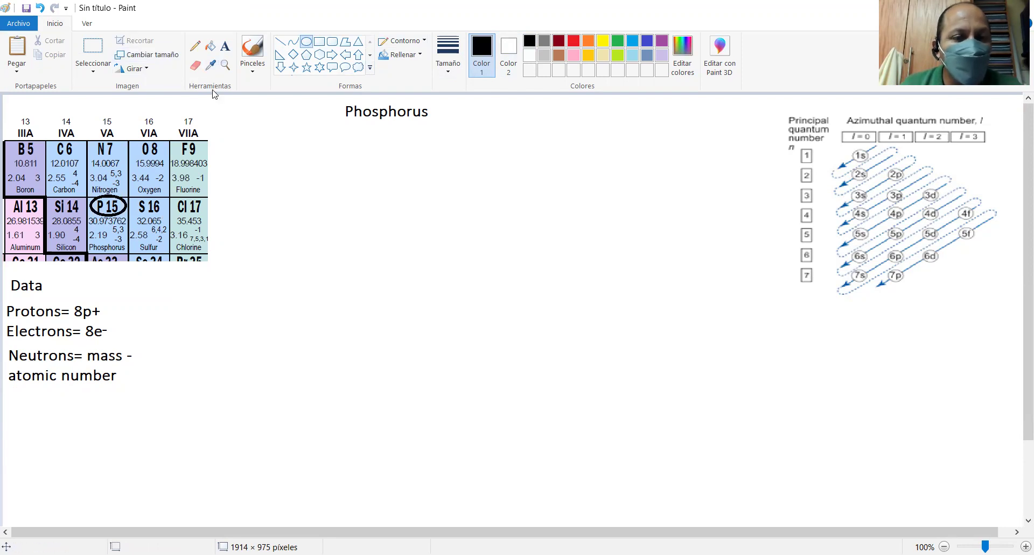
click(225, 45)
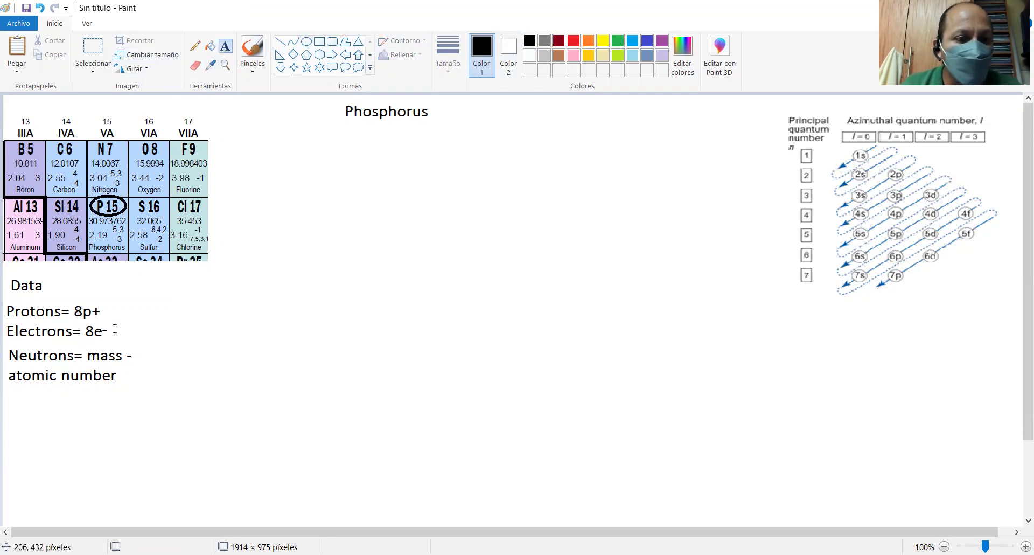
Move 'atomic number' up onto the 'Neutrons= mass -' line.
click(122, 377)
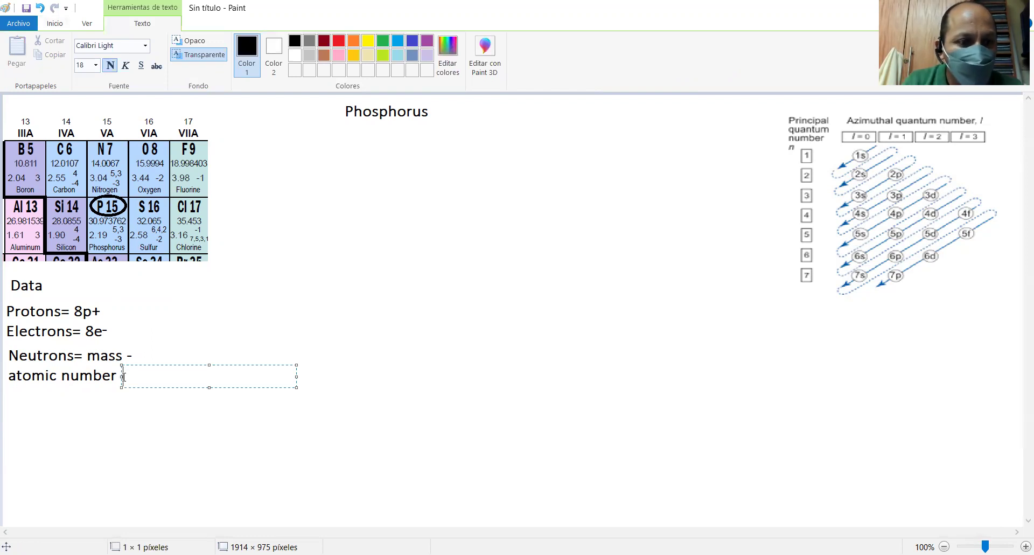
click(169, 334)
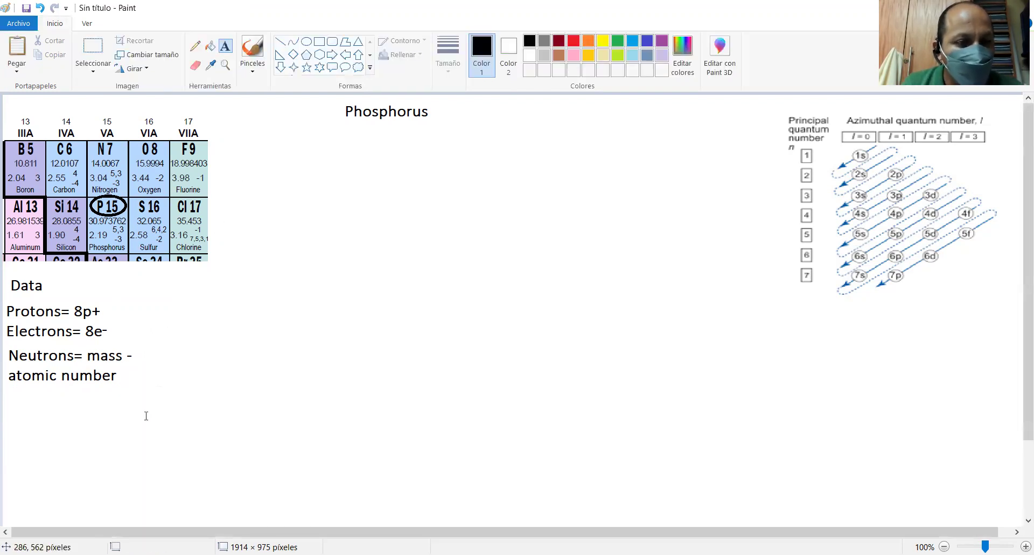
click(92, 48)
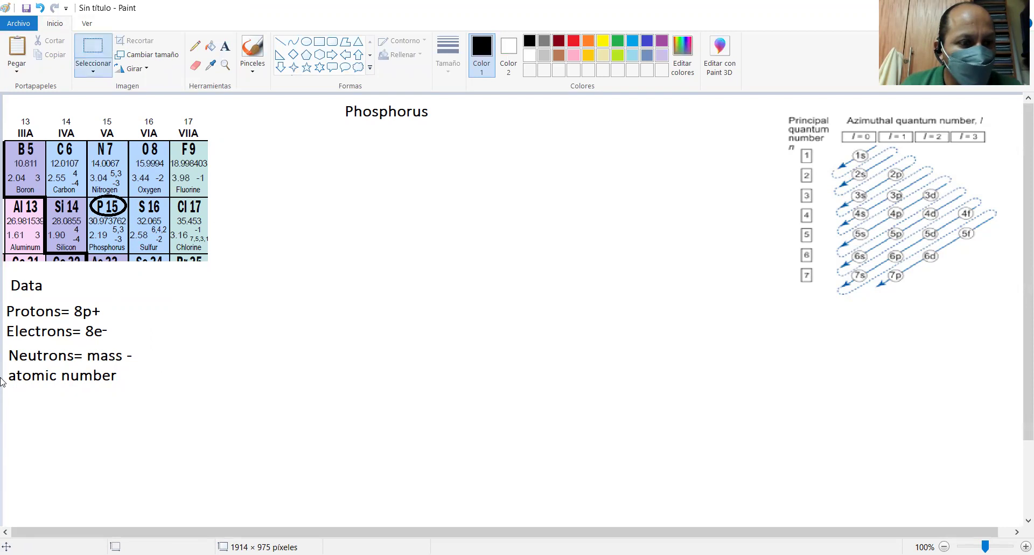
mouse_move(5, 364)
mouse_down()
mouse_move(125, 394)
mouse_move(233, 360)
mouse_up()
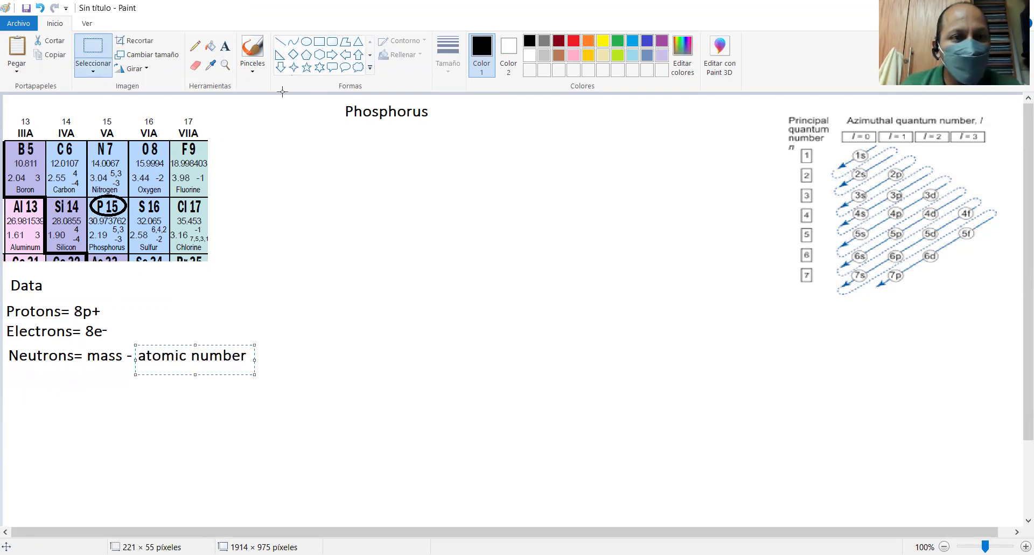
click(227, 47)
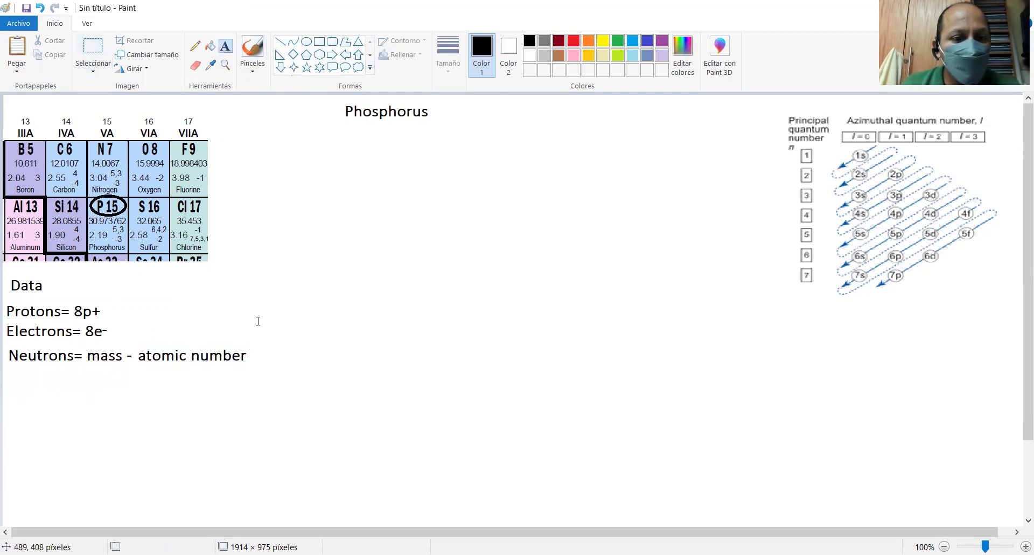
Add the line '= 31-15= 16 n°' below the neutron formula.
click(78, 377)
text(= 31)
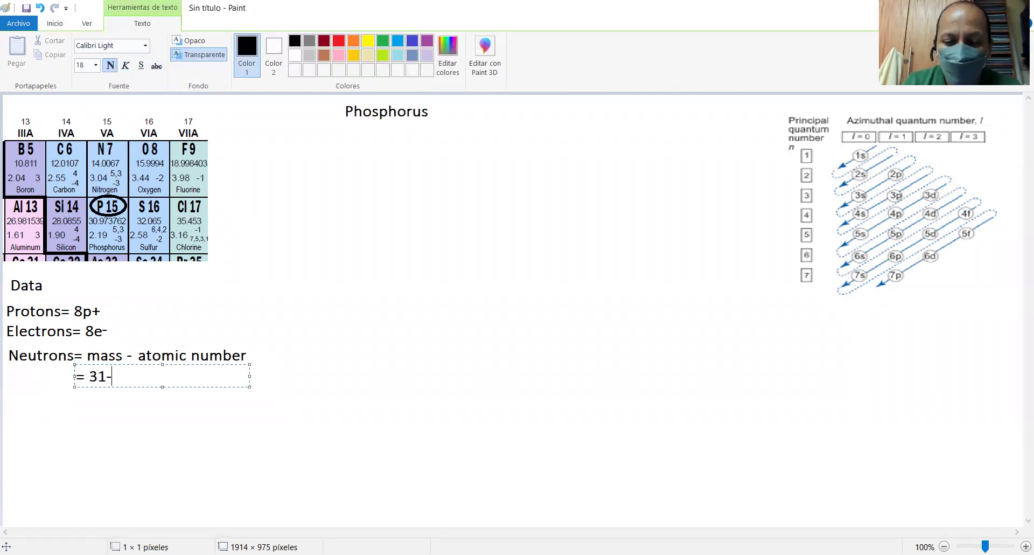
text(-15)
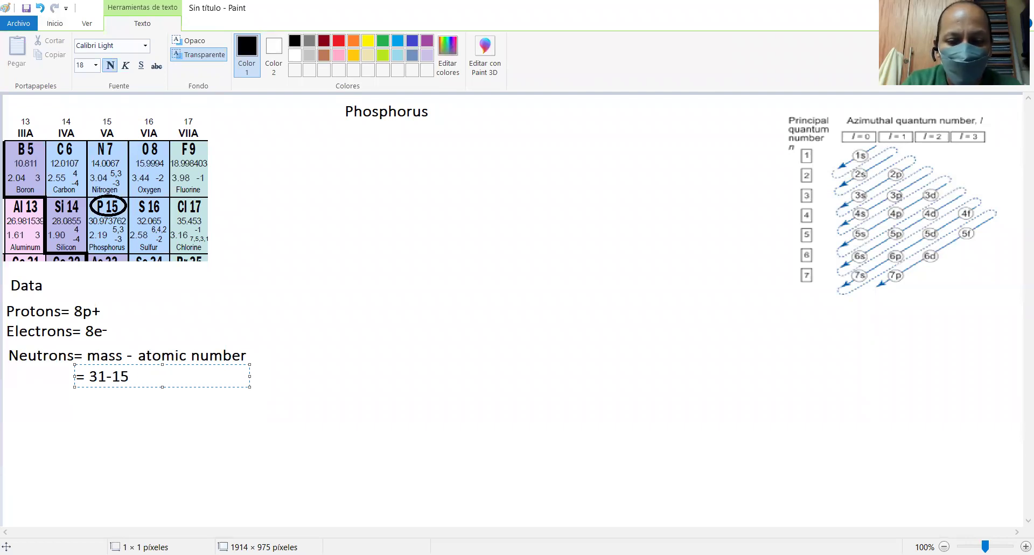
text(= 16 n°)
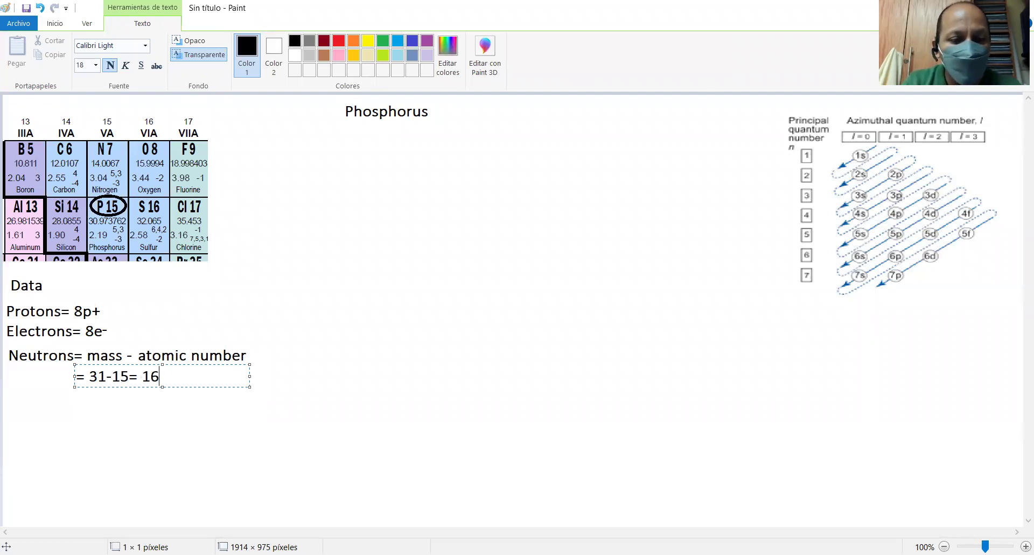
click(81, 407)
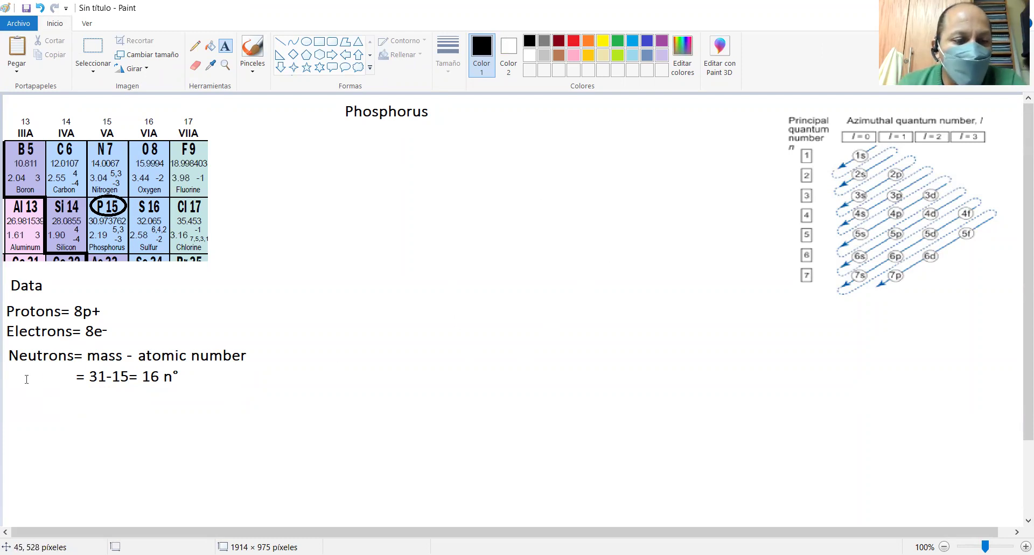
Write 'Number of levels of shells= 3' below the neutron calculation.
click(7, 402)
text(Number of le)
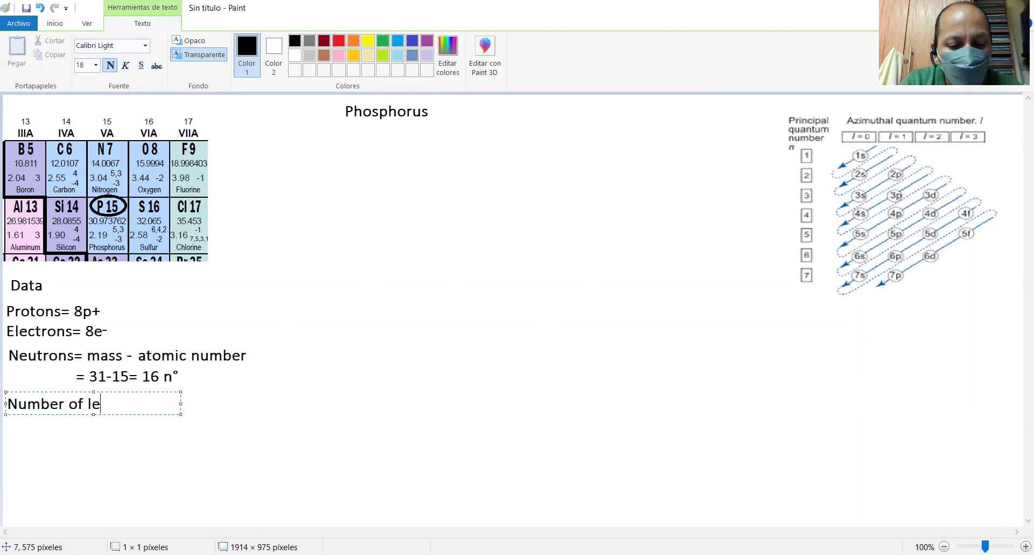
text(vels of energy)
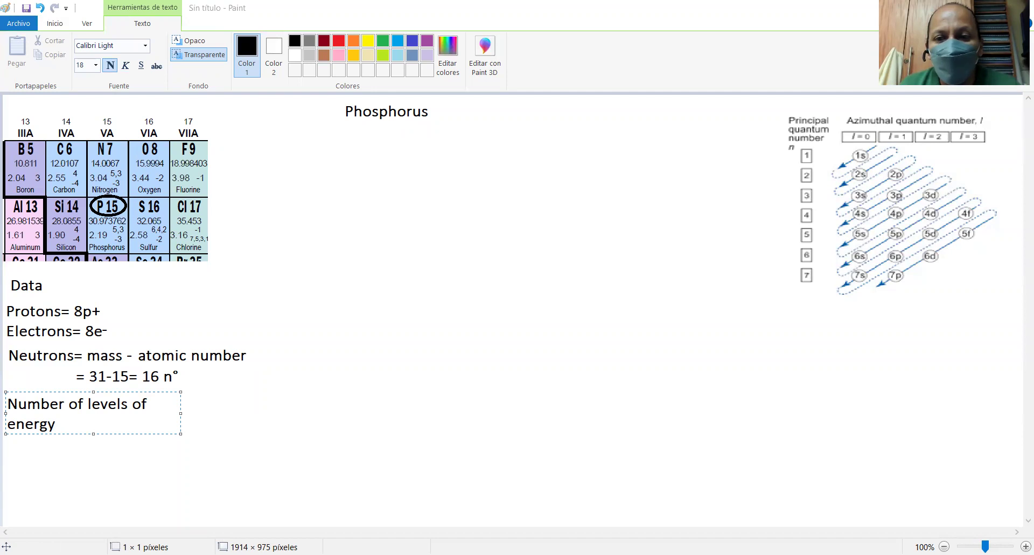
click(113, 417)
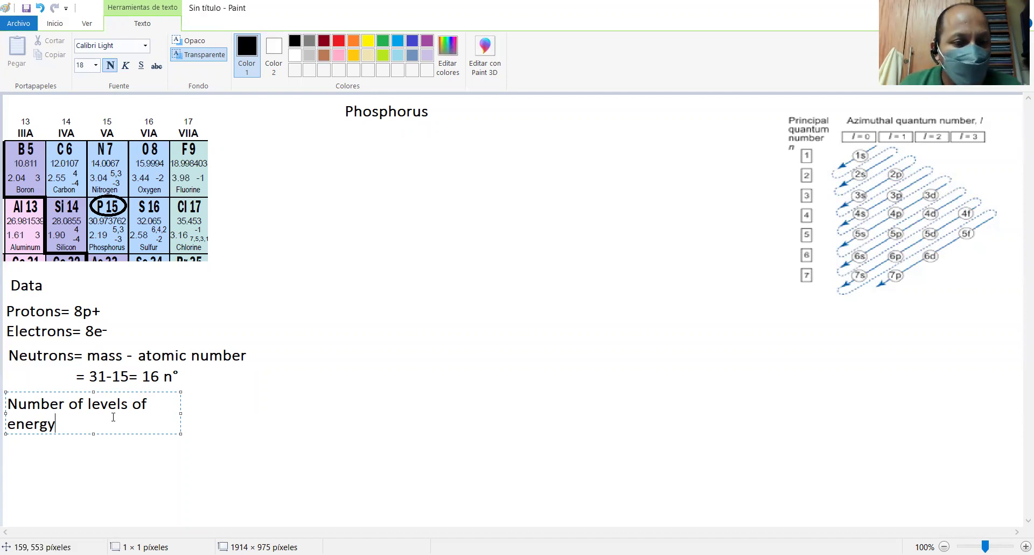
key(BackSpace)
key(BackSpace)
key(BackSpace)
key(BackSpace)
key(BackSpace)
text(shells)
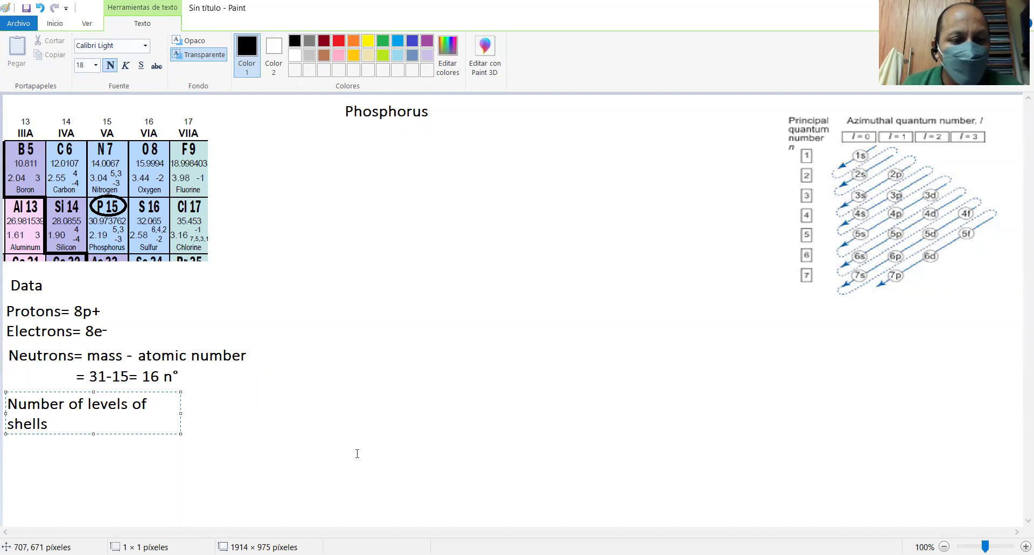
drag(181, 412, 295, 412)
text(= 3)
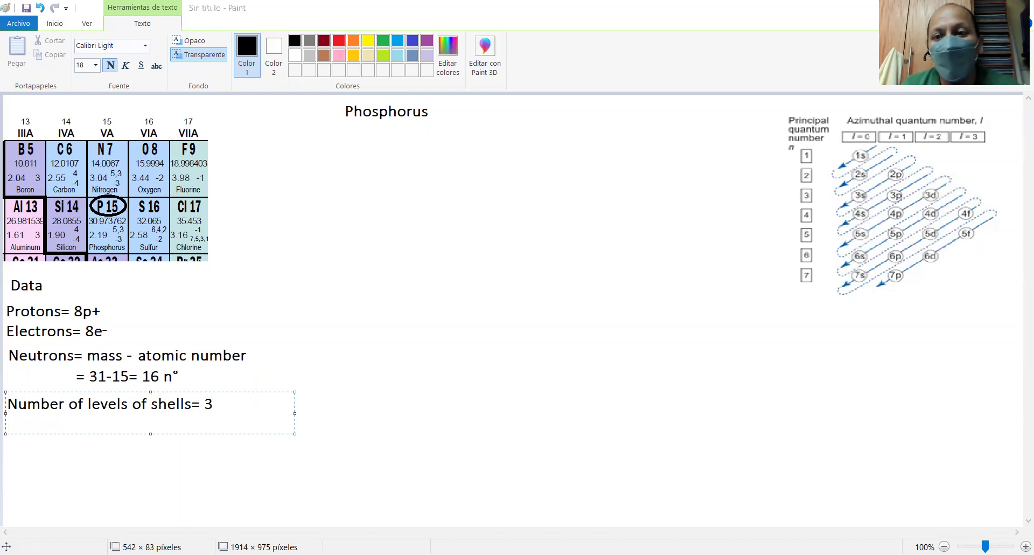
click(265, 432)
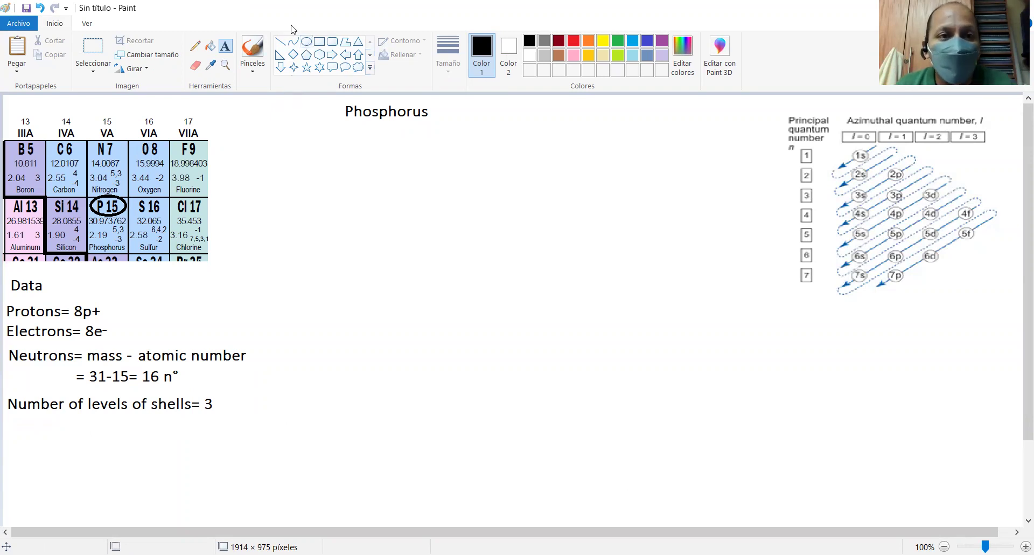
Draw a small circle beside the periodic table.
click(310, 44)
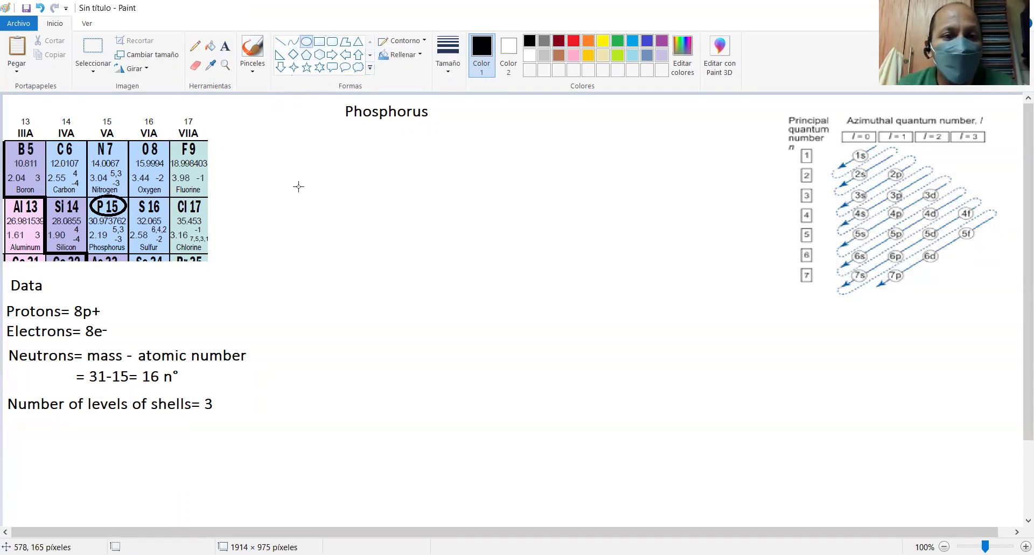
mouse_move(271, 180)
mouse_down()
mouse_move(290, 211)
mouse_move(324, 229)
mouse_up()
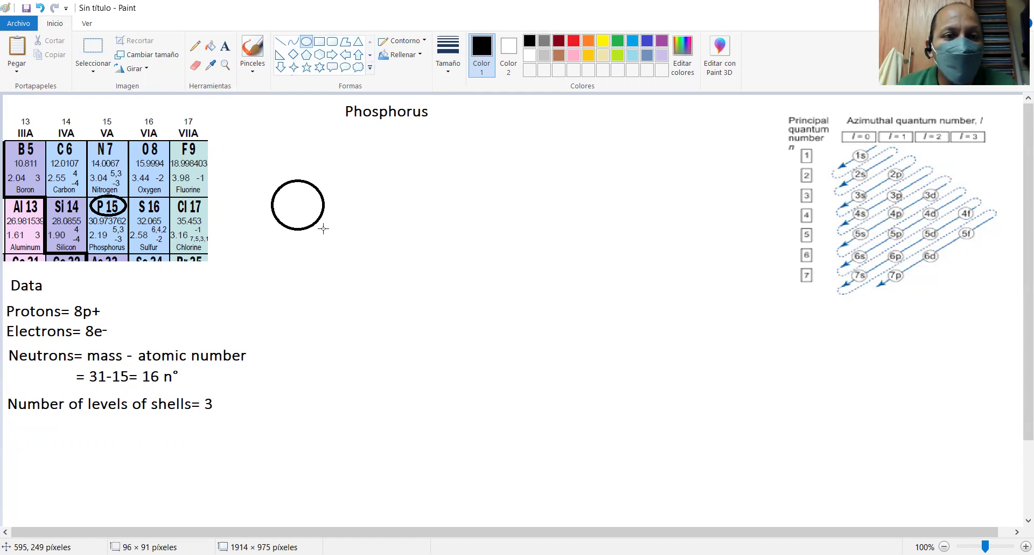
click(225, 45)
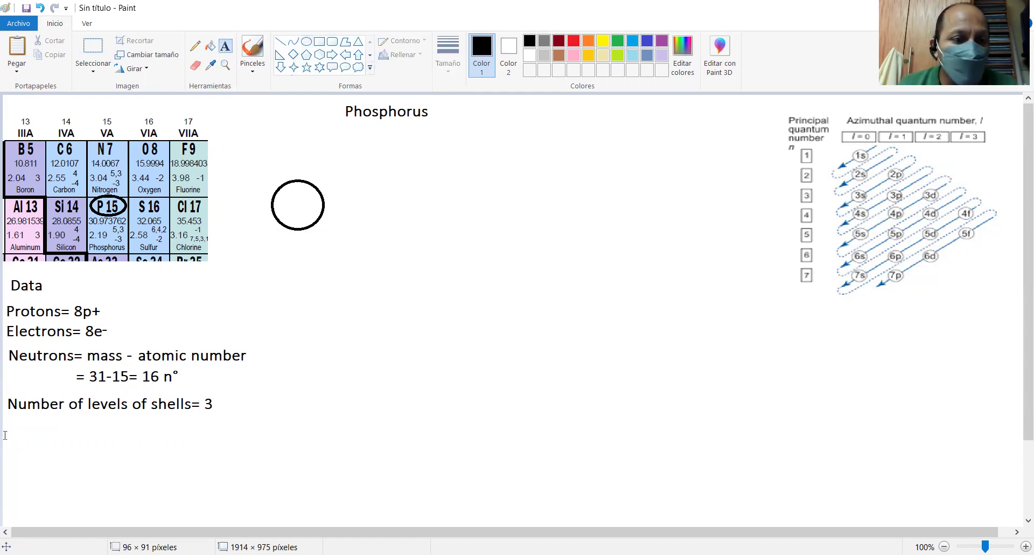
click(6, 419)
Add 'Symbol= P' under the data and draw a thin line halving the circle.
text(S)
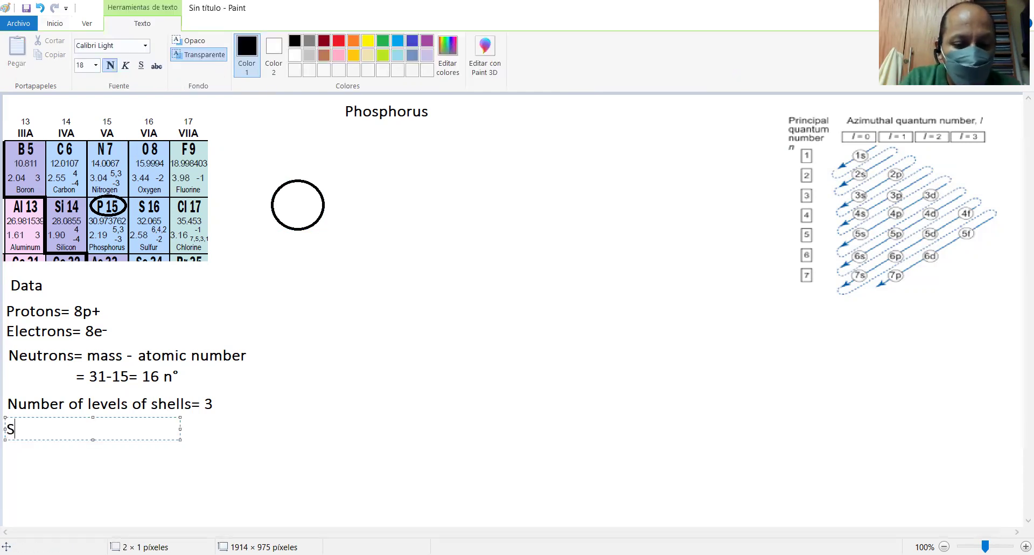
text(ymbol= )
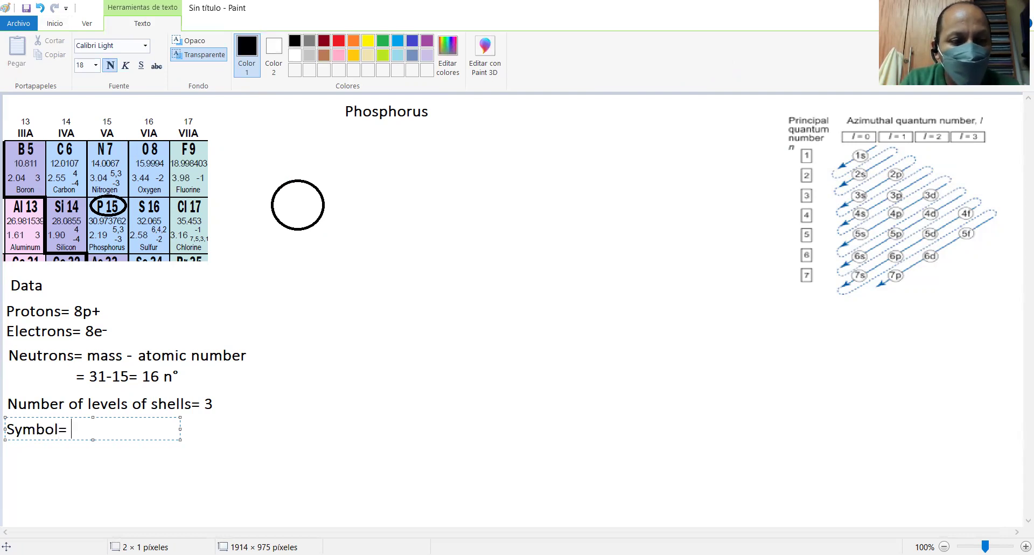
text(P)
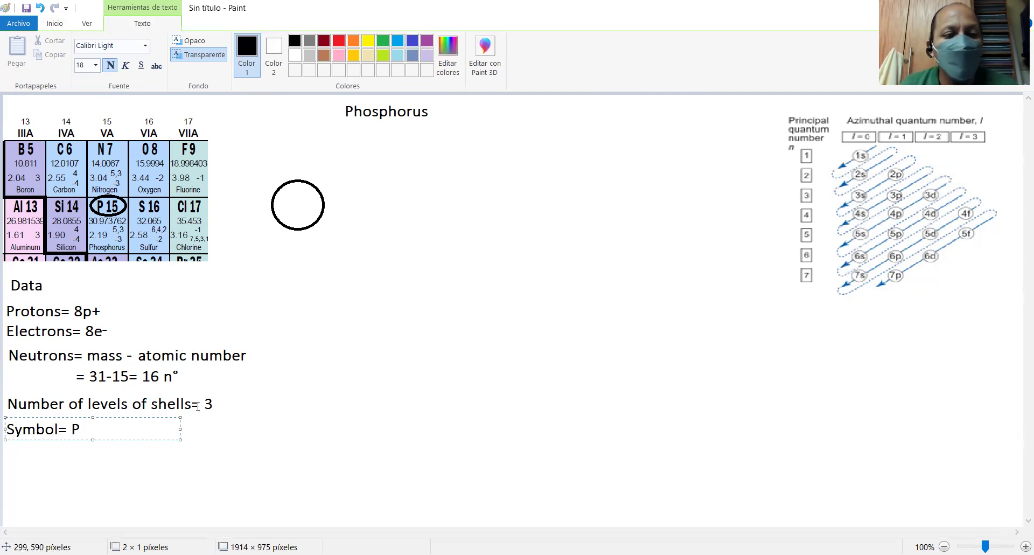
click(296, 257)
click(280, 41)
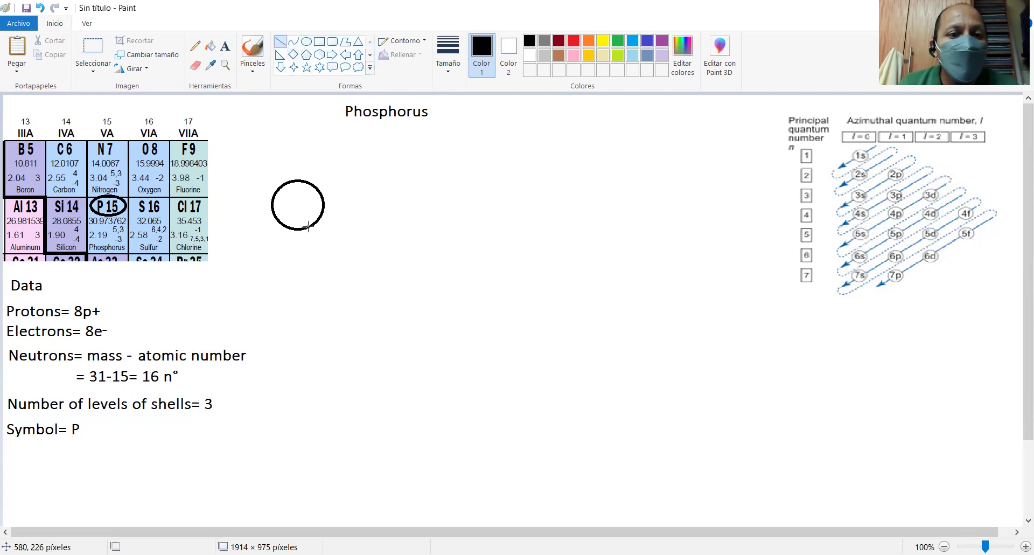
drag(270, 204, 324, 205)
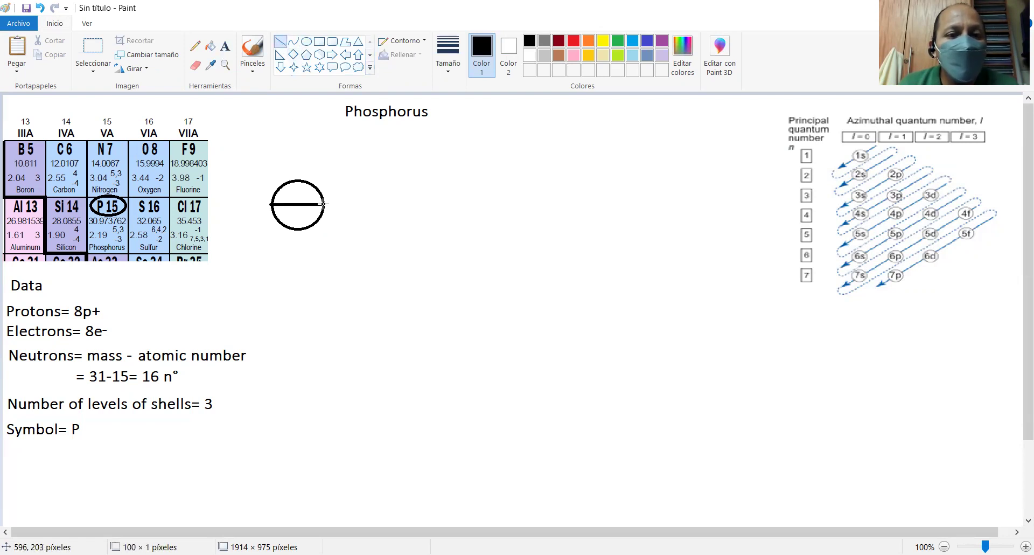
click(453, 41)
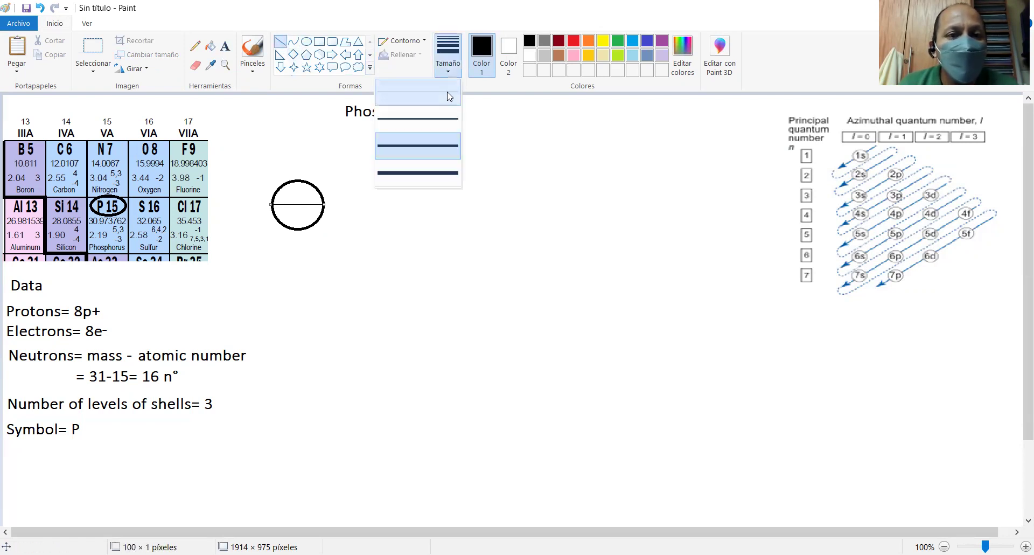
click(451, 92)
click(259, 122)
Label the circle's halves '15p+' on top and '16n°' below.
click(226, 47)
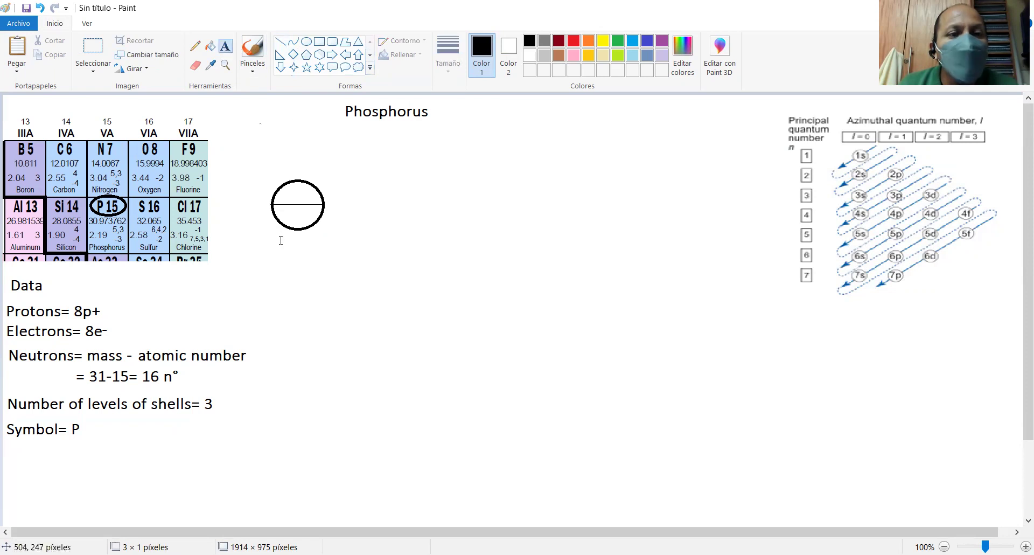
click(283, 194)
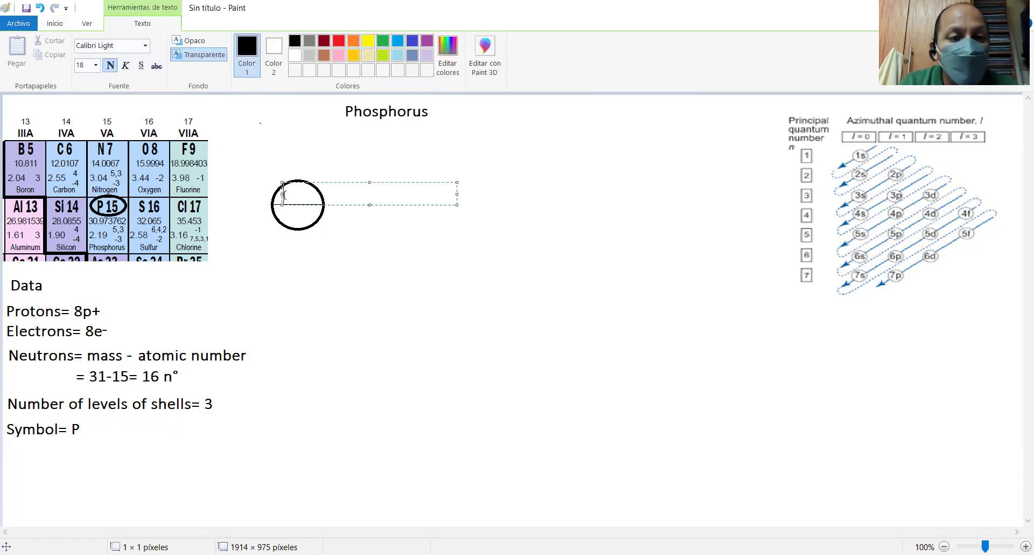
text(15p)
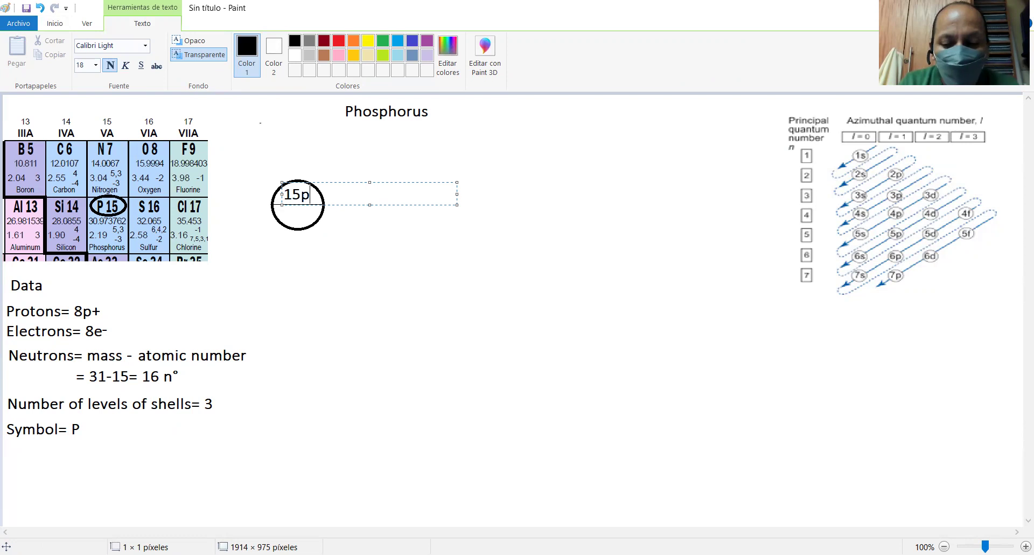
click(285, 212)
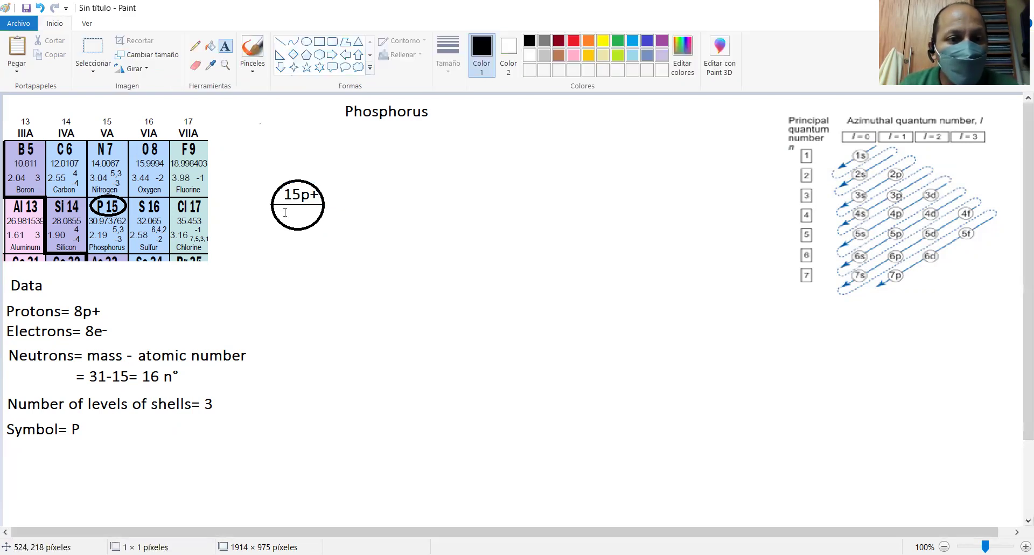
click(285, 211)
text(16n)
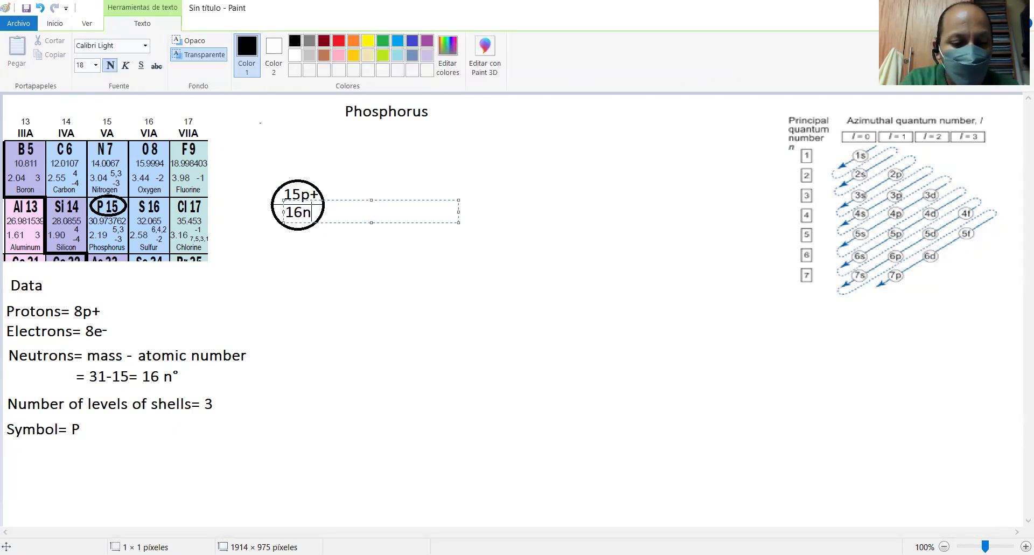
text(°)
click(338, 180)
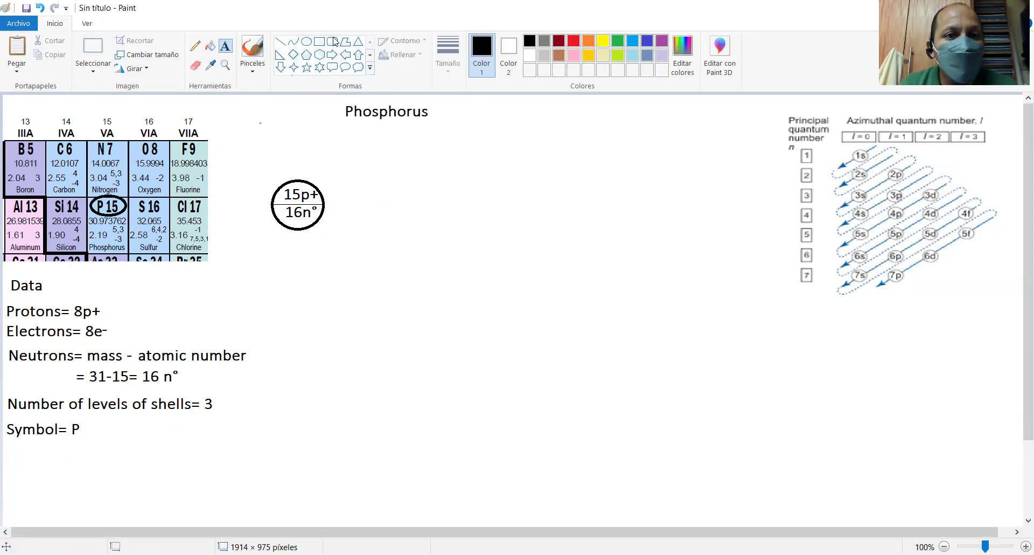
click(306, 42)
Draw a tall ellipse right of the nucleus and erase its left half, leaving one arc.
drag(381, 154, 468, 302)
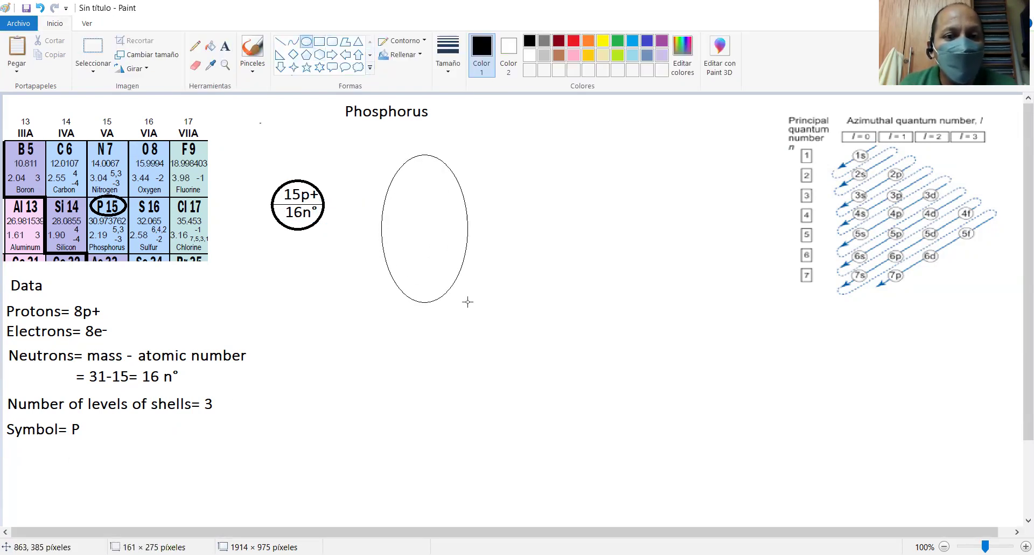
click(93, 48)
drag(422, 142, 362, 341)
key(Delete)
drag(418, 148, 381, 247)
click(482, 247)
Paste two copies of the arc beside it to form three shells.
drag(339, 127, 406, 289)
click(452, 240)
key(ctrl+v)
drag(36, 167, 410, 192)
click(480, 210)
key(ctrl+v)
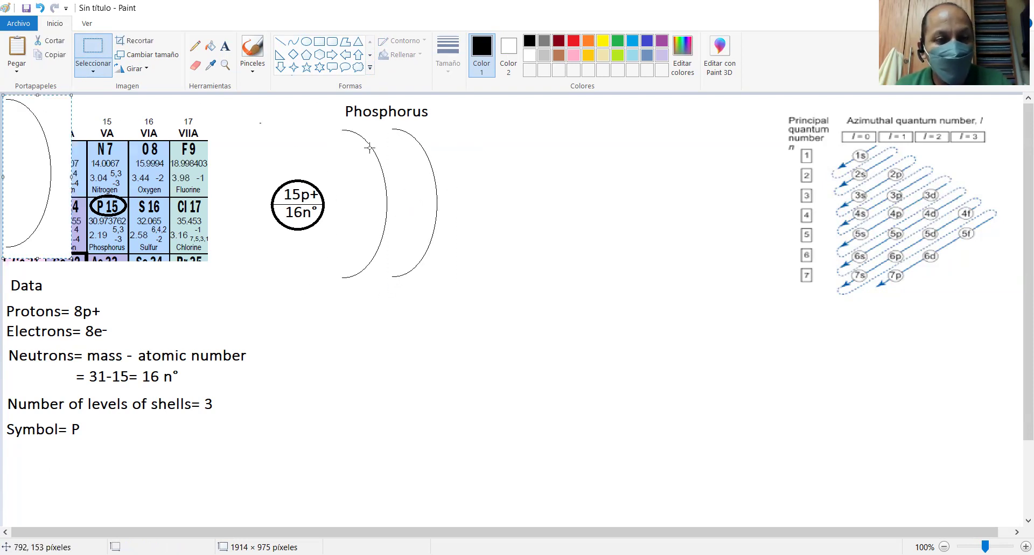
drag(46, 148, 471, 187)
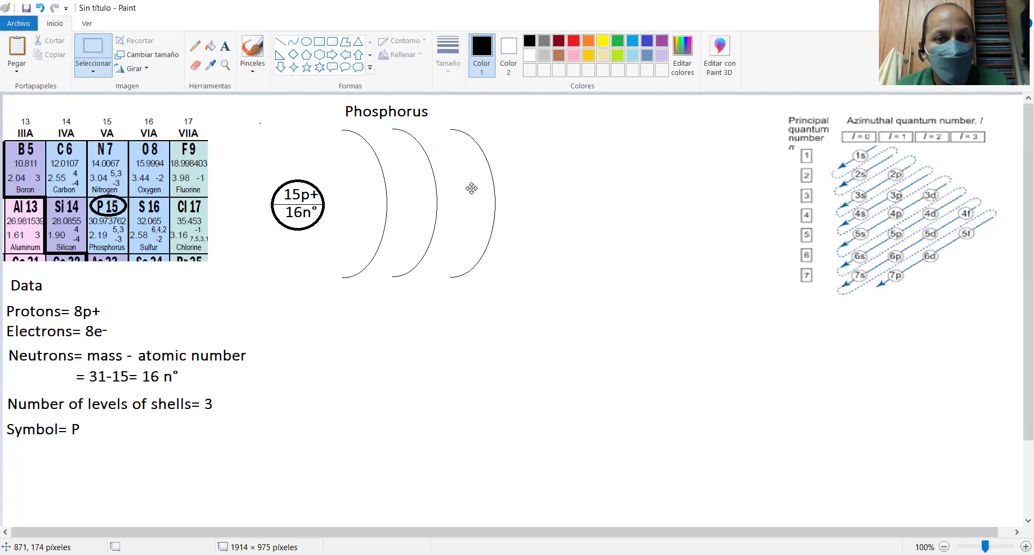
click(225, 47)
Write 'K', 'L' and 'M' at the top of the three arcs.
click(344, 139)
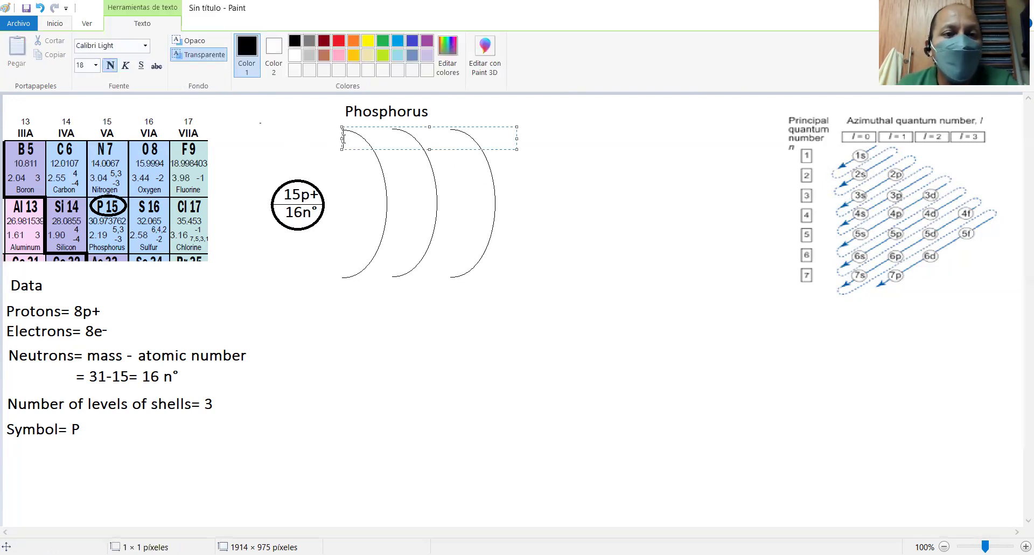
text(K)
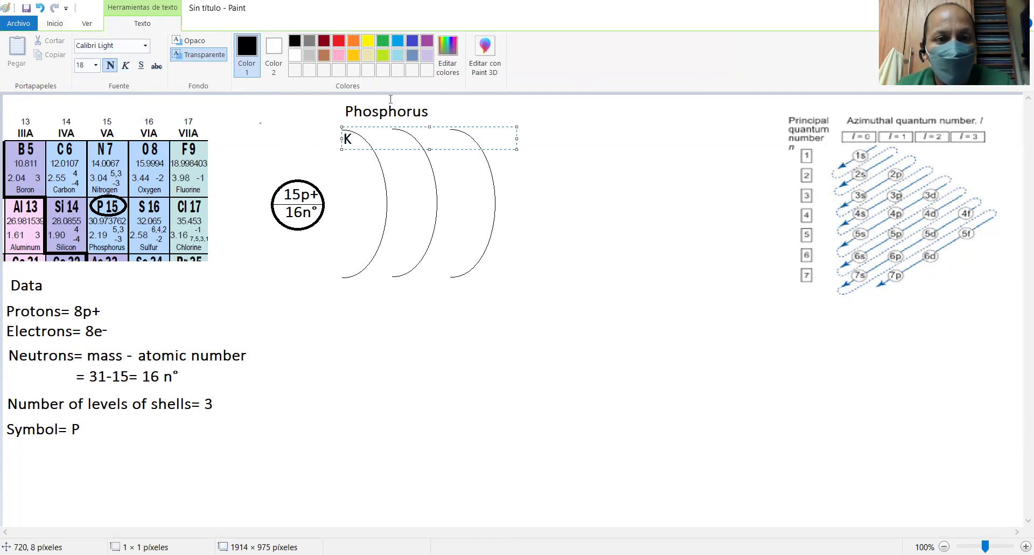
click(431, 122)
click(392, 138)
text(L)
click(424, 226)
click(451, 128)
text(M)
click(582, 178)
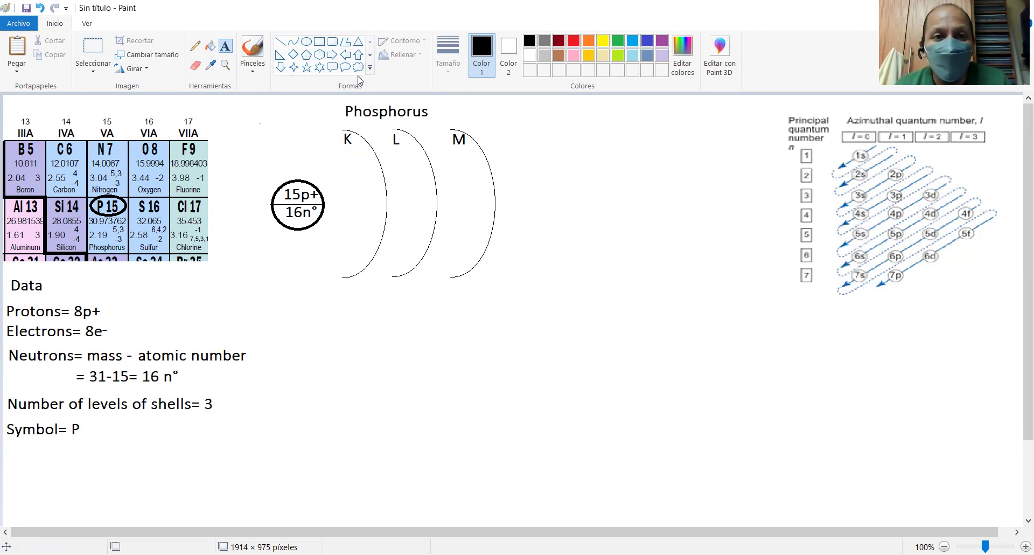
Draw an up arrow below the orbital-filling diagram.
click(359, 55)
drag(897, 400, 836, 311)
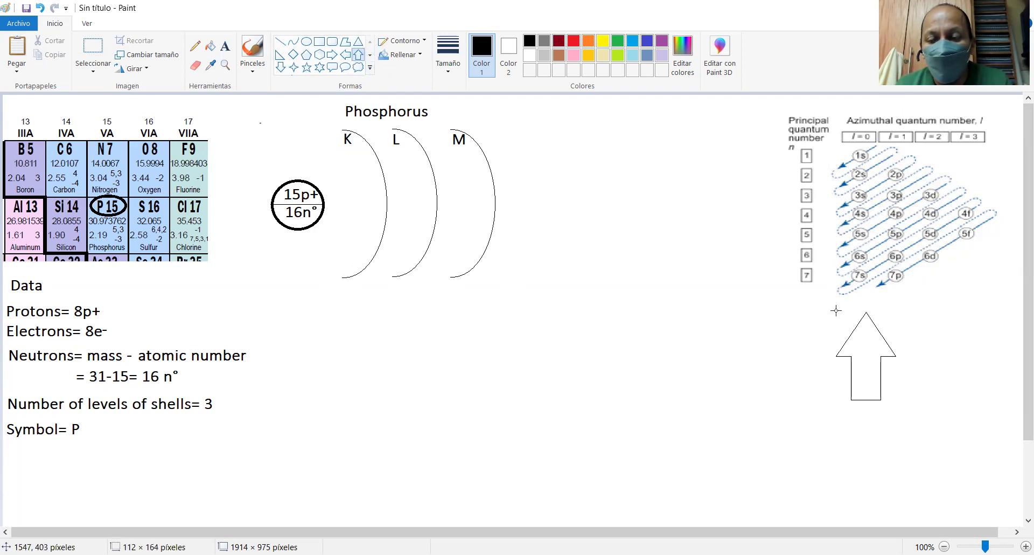
click(954, 374)
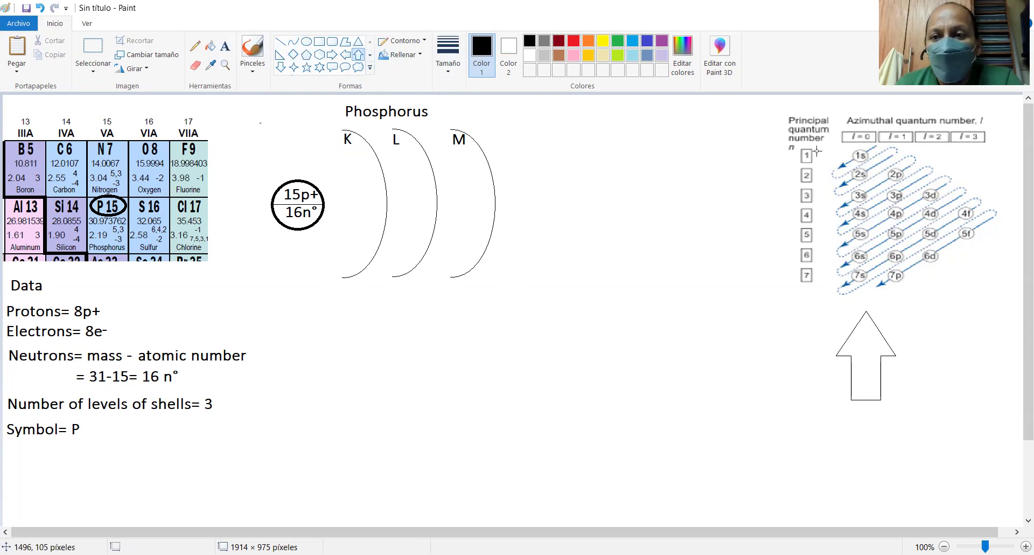
Draw a thick-outlined right arrow pointing at row 1 of the quantum number diagram.
click(332, 54)
drag(744, 143, 798, 167)
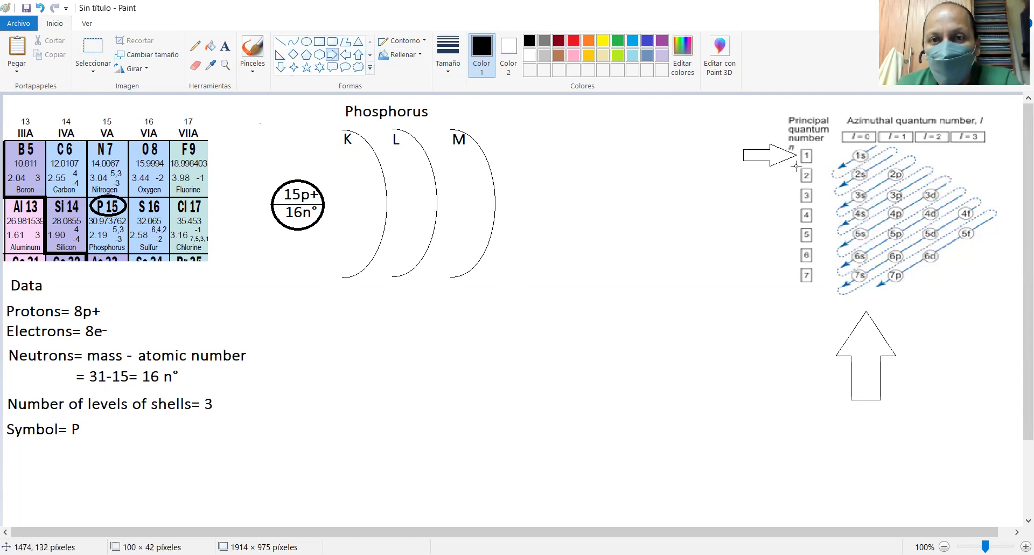
click(448, 54)
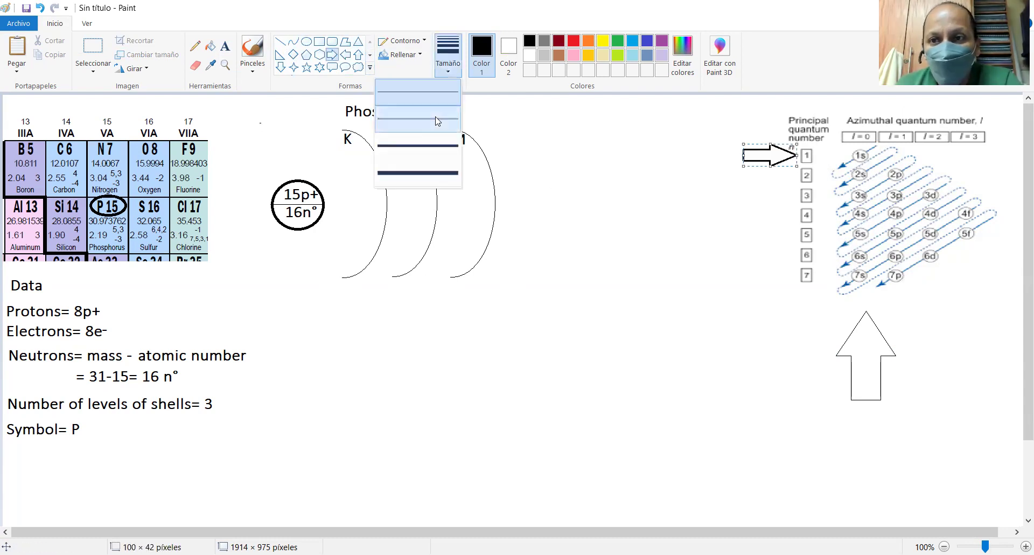
click(418, 89)
click(779, 178)
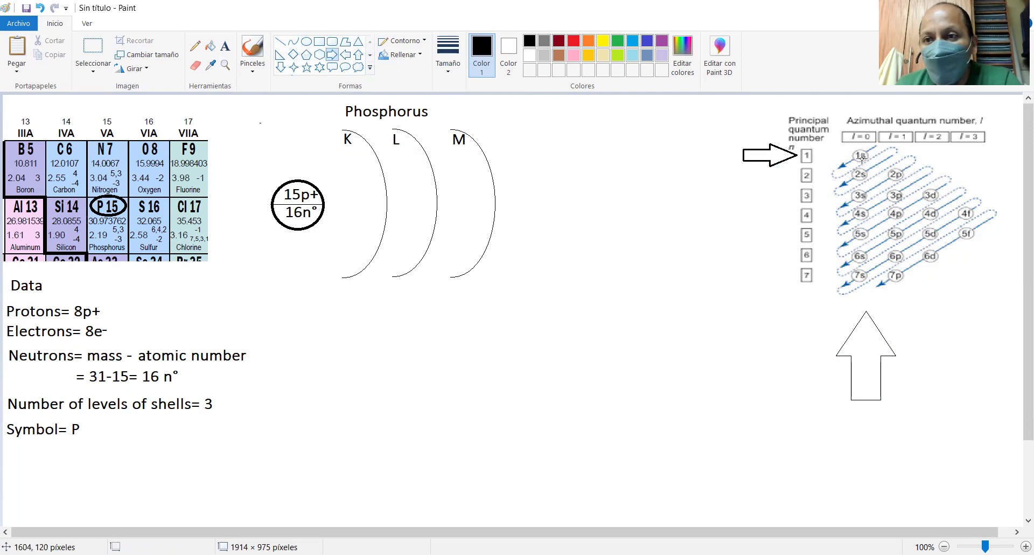
Write '1s' with a small superscript '2' beneath the K arc.
click(225, 46)
click(338, 281)
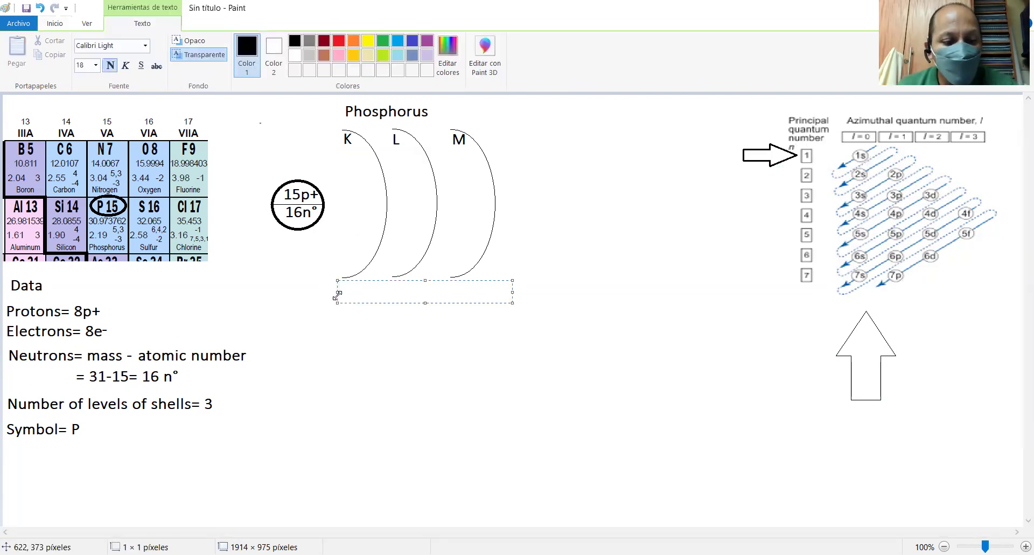
text(1s)
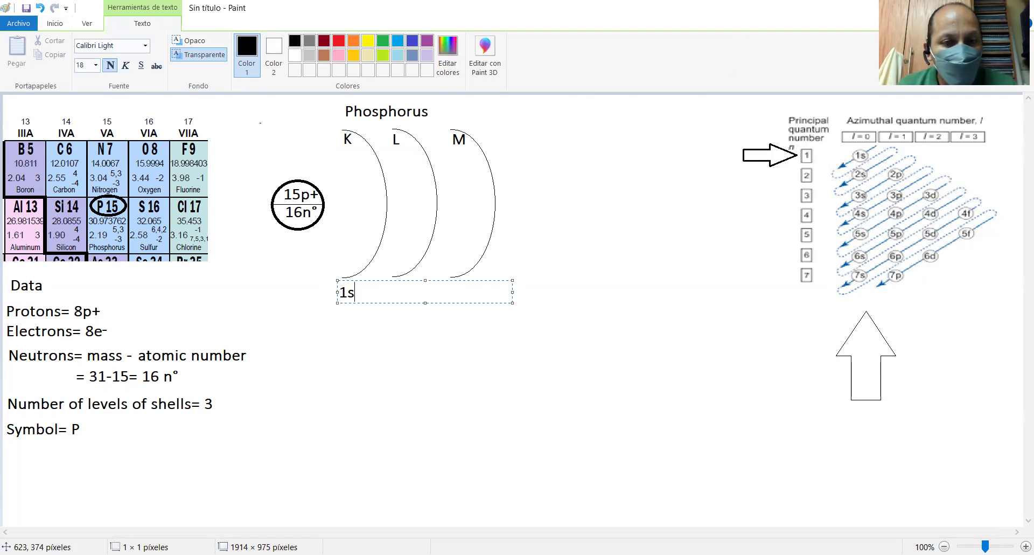
click(384, 345)
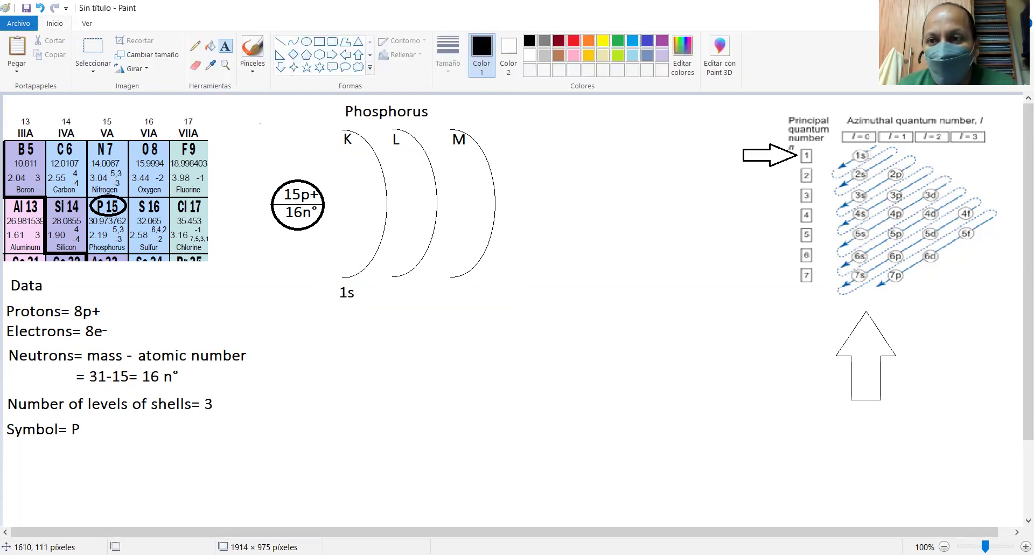
click(353, 289)
text(2)
click(383, 336)
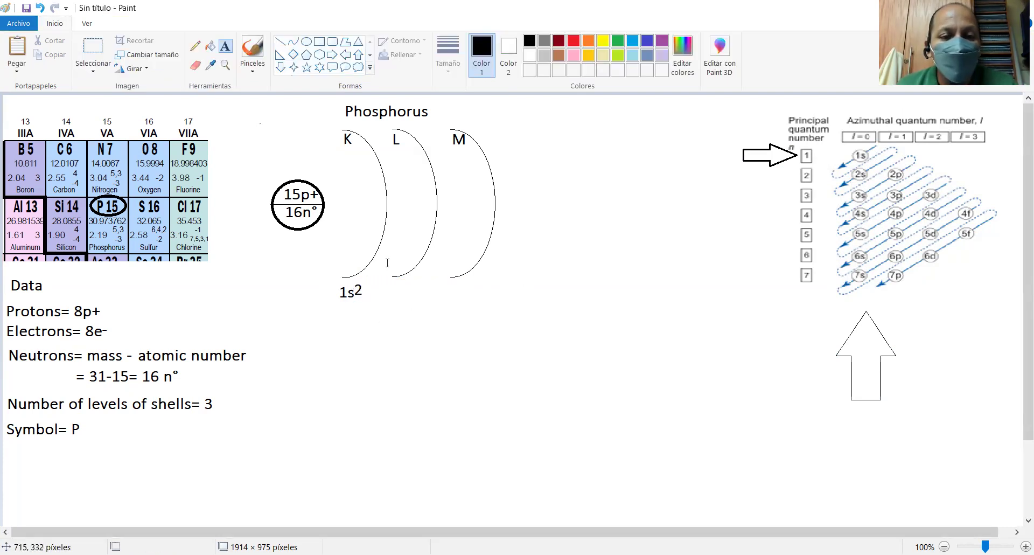
Draw two small filled dots on the K arc using the thickest ellipse outline.
click(306, 42)
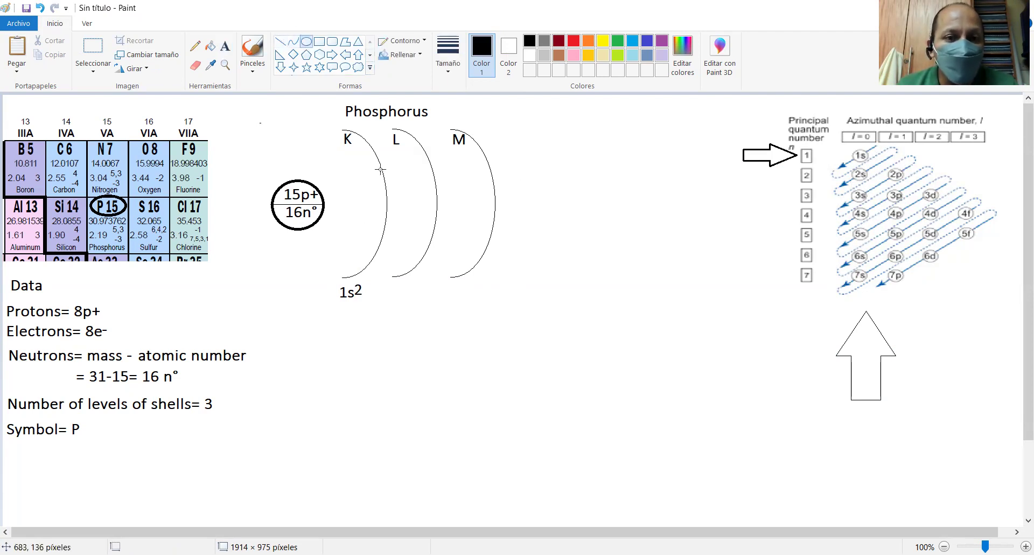
click(447, 54)
click(428, 177)
drag(379, 170, 388, 178)
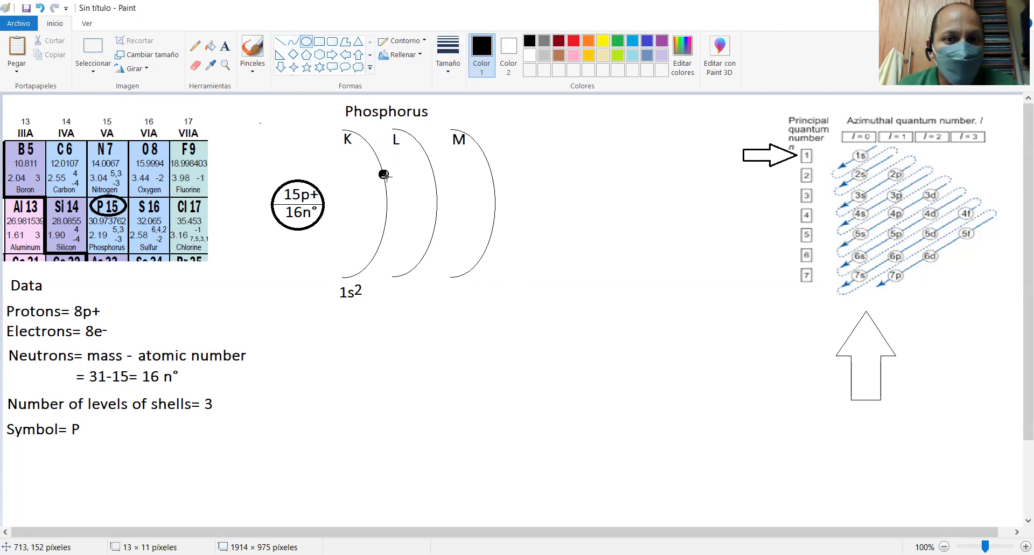
drag(381, 230, 386, 236)
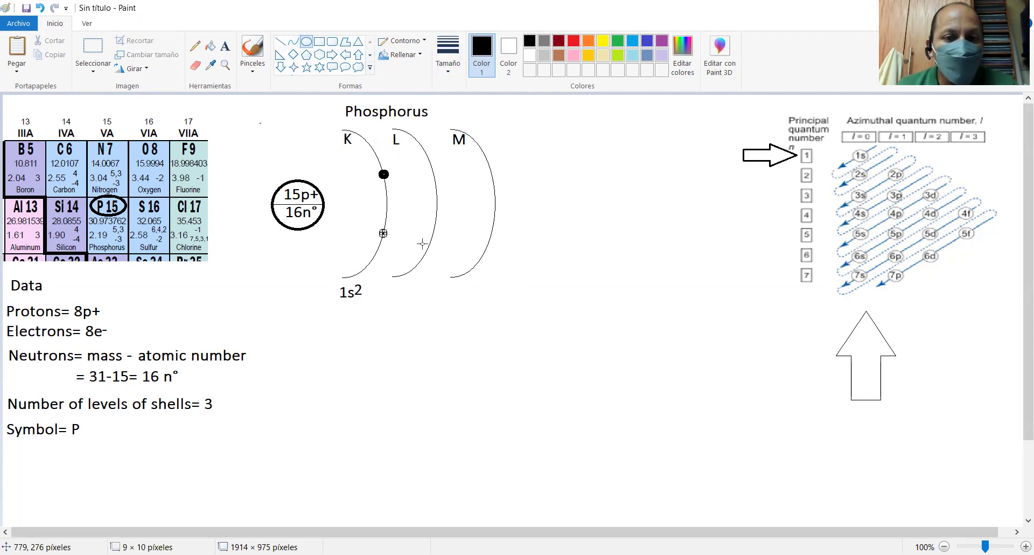
click(225, 46)
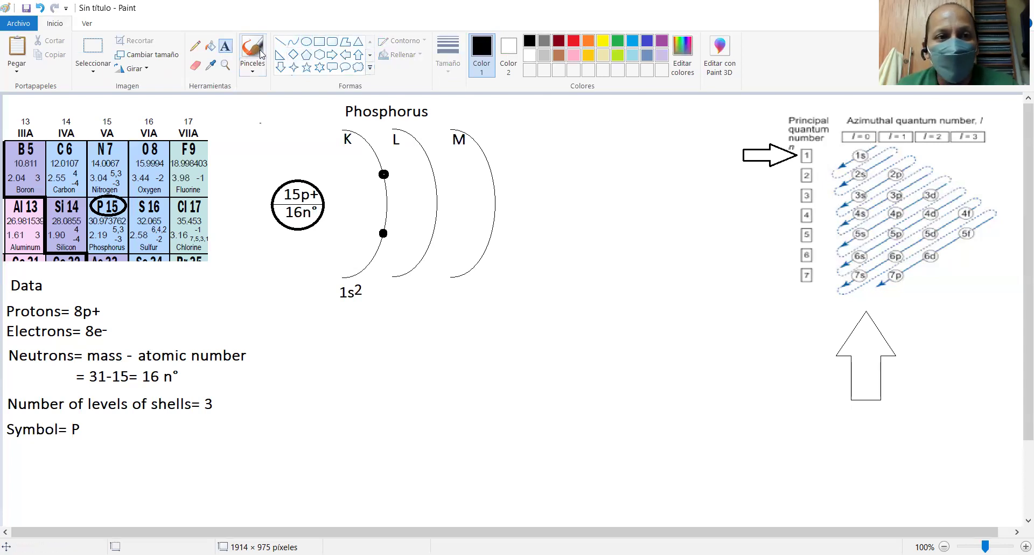
click(195, 46)
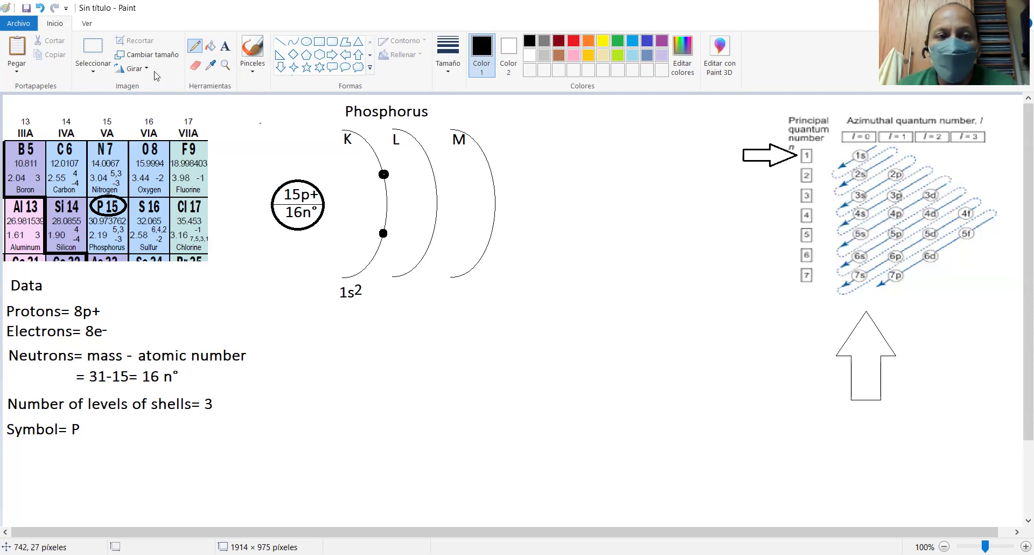
Write 2s with a superscript 2 beneath the L shell arc.
click(225, 47)
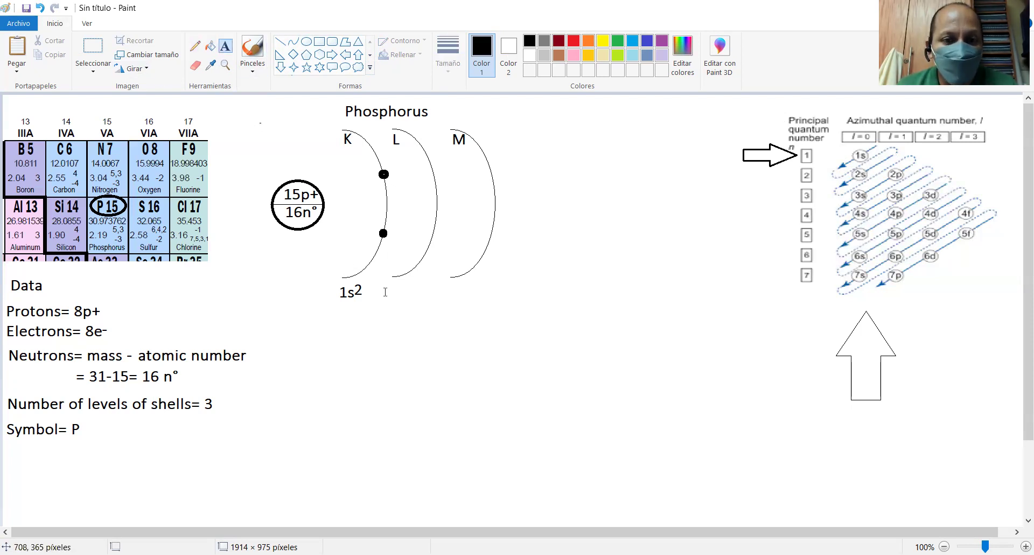
click(385, 292)
text(2s)
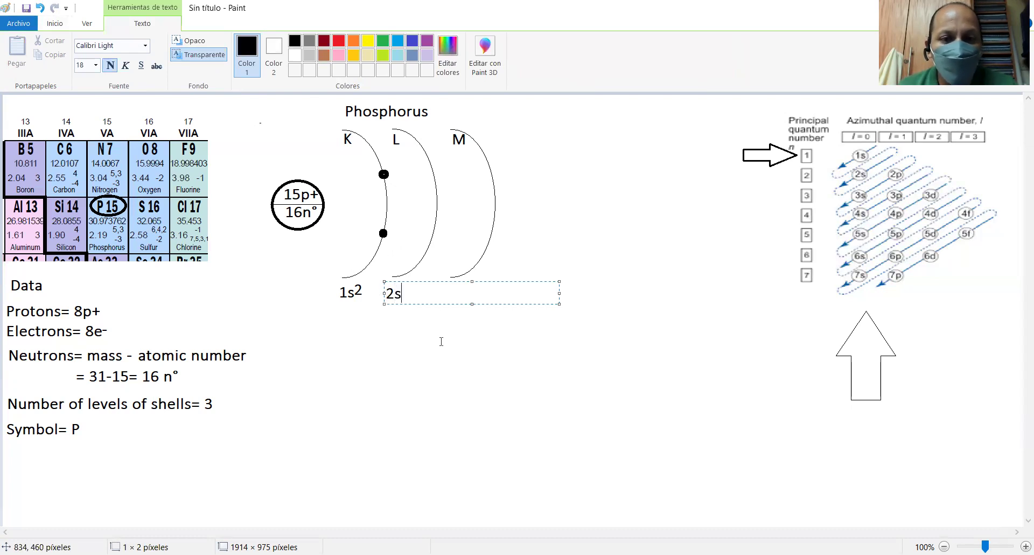
click(452, 314)
click(398, 288)
text(2)
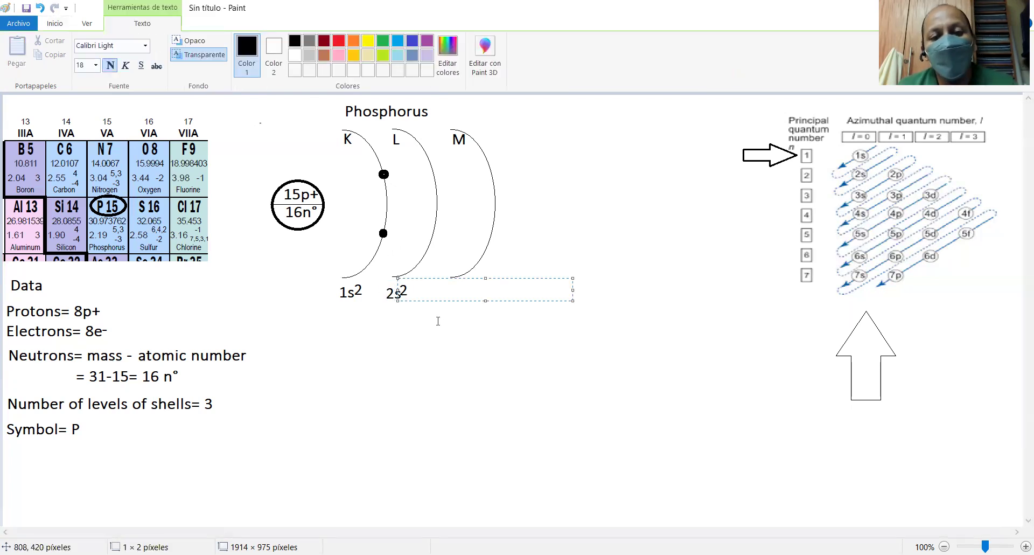
click(436, 321)
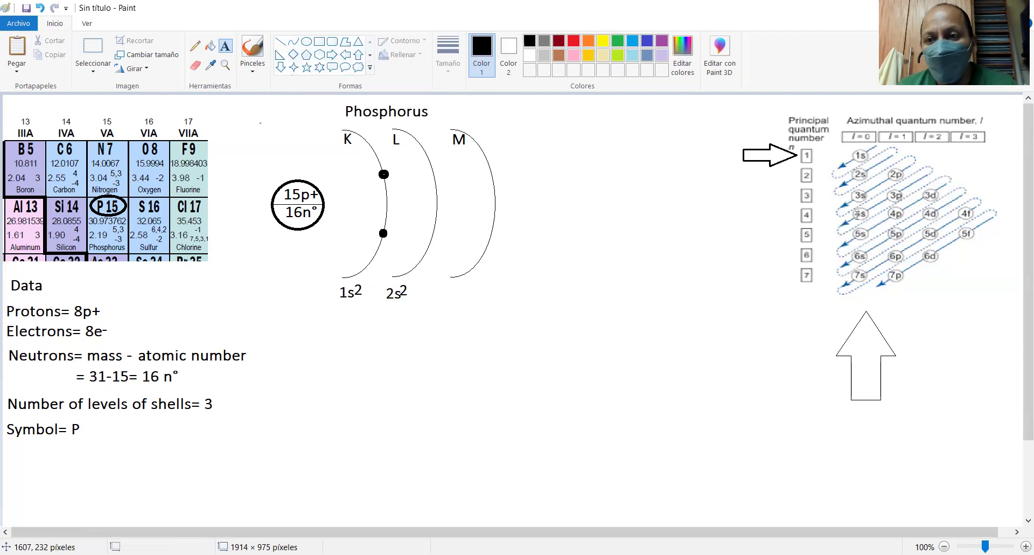
click(195, 46)
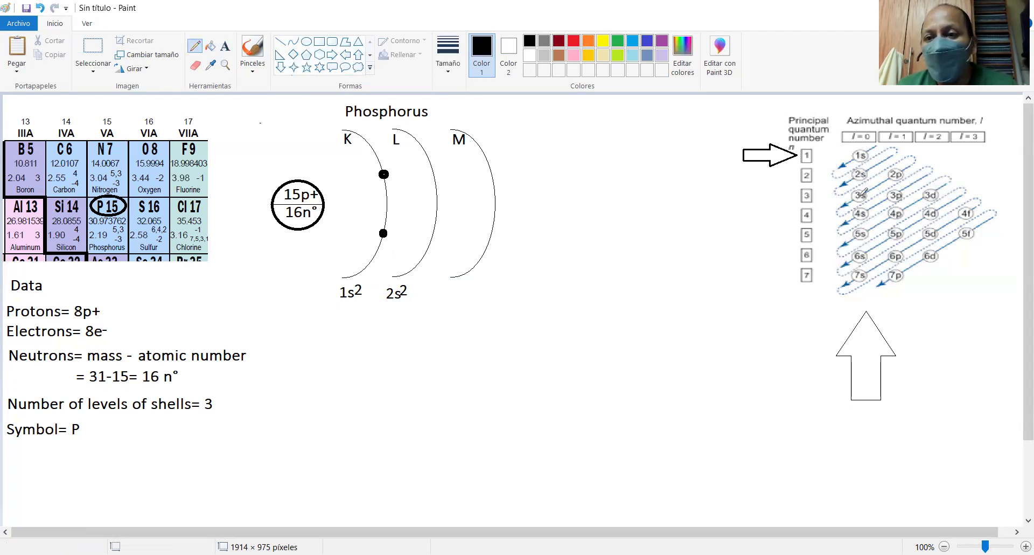
Add 2p with a superscript 6 just below 2s².
click(225, 46)
click(384, 315)
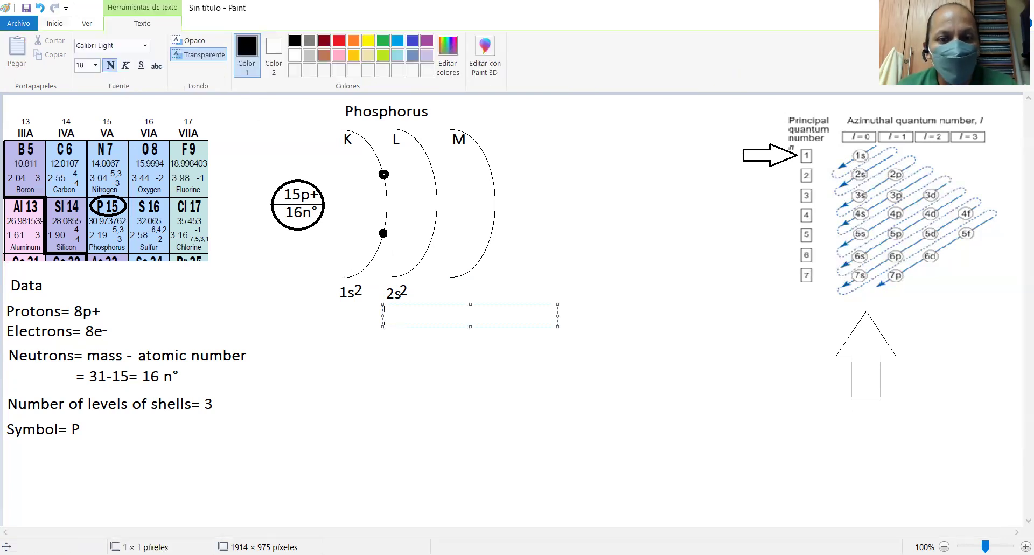
text(2)
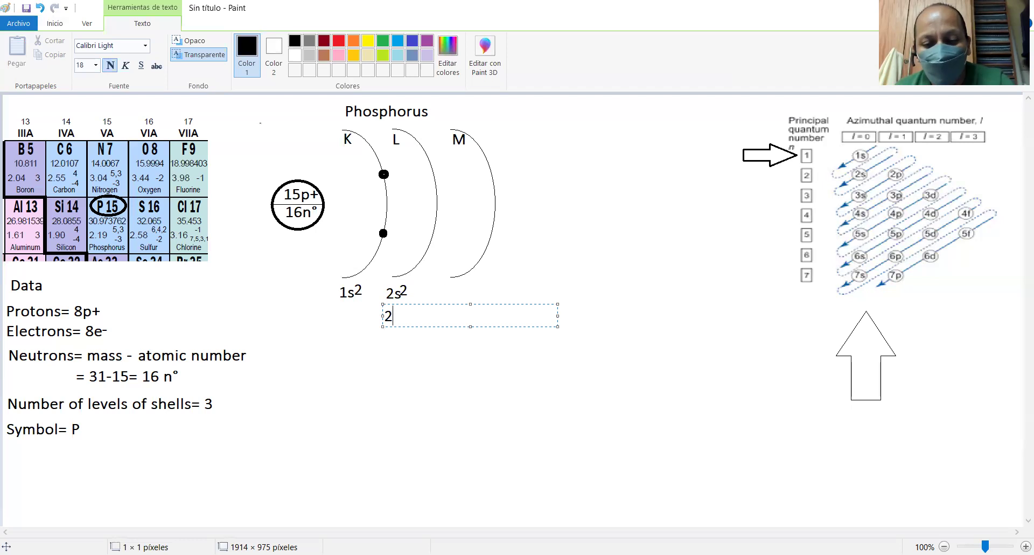
text(p)
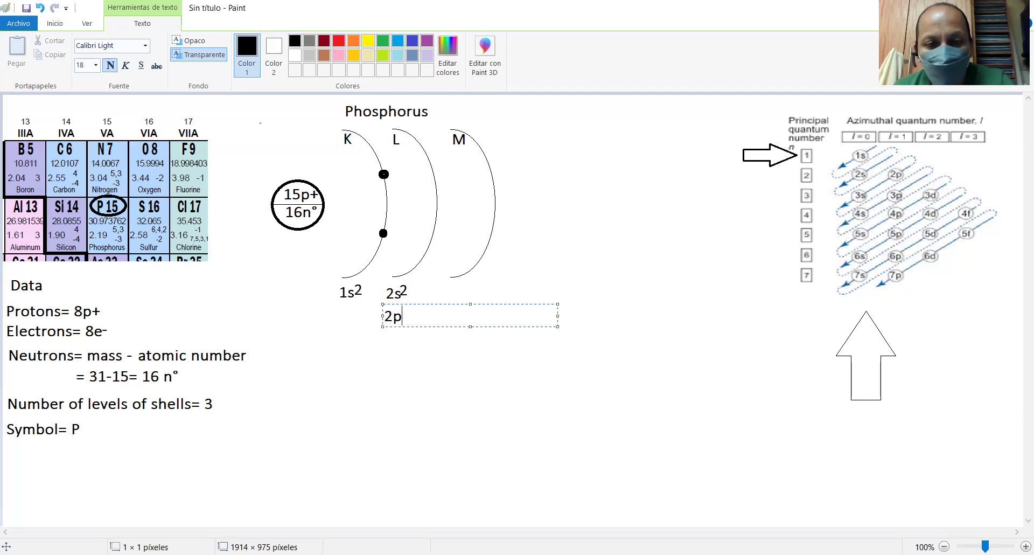
click(423, 342)
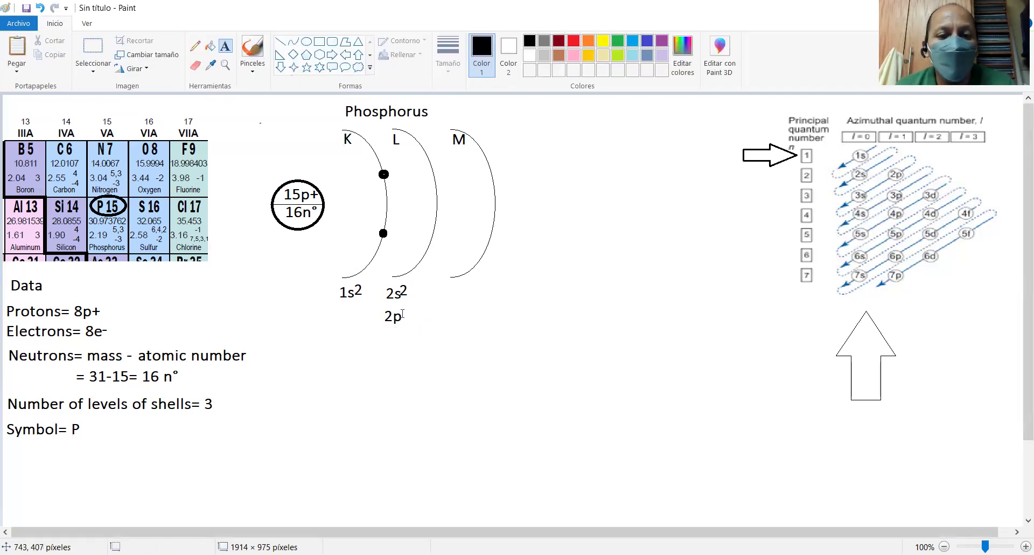
click(398, 299)
text(6)
click(406, 337)
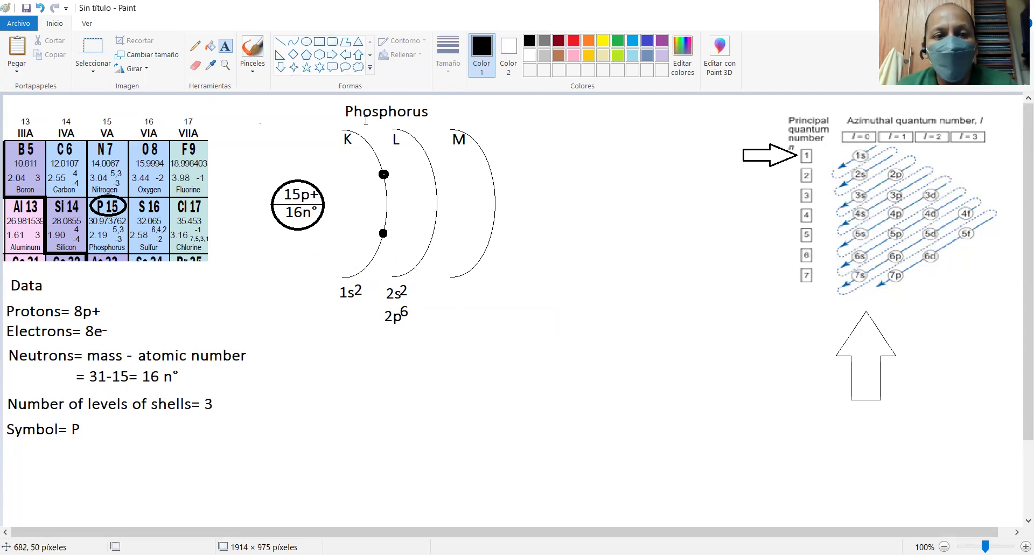
click(196, 49)
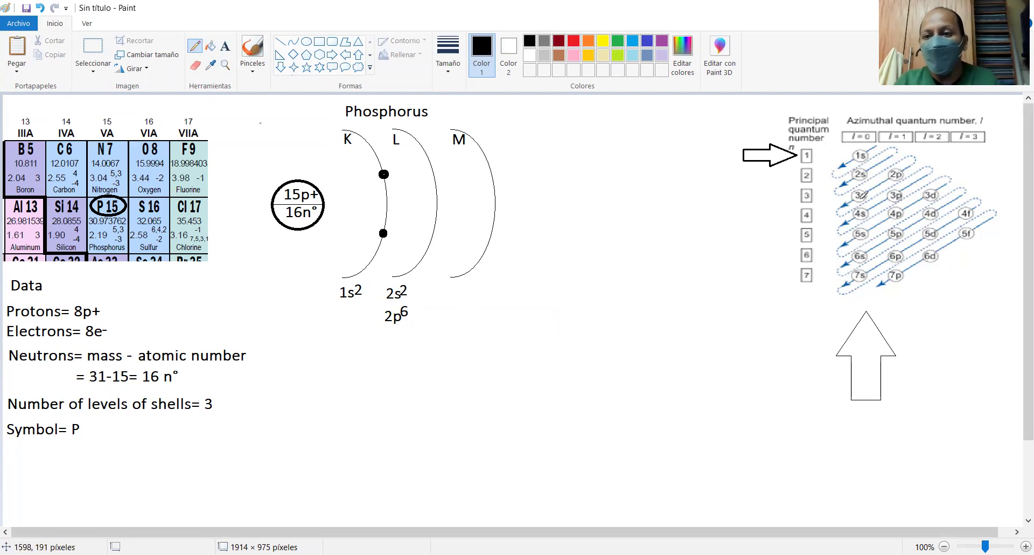
click(225, 46)
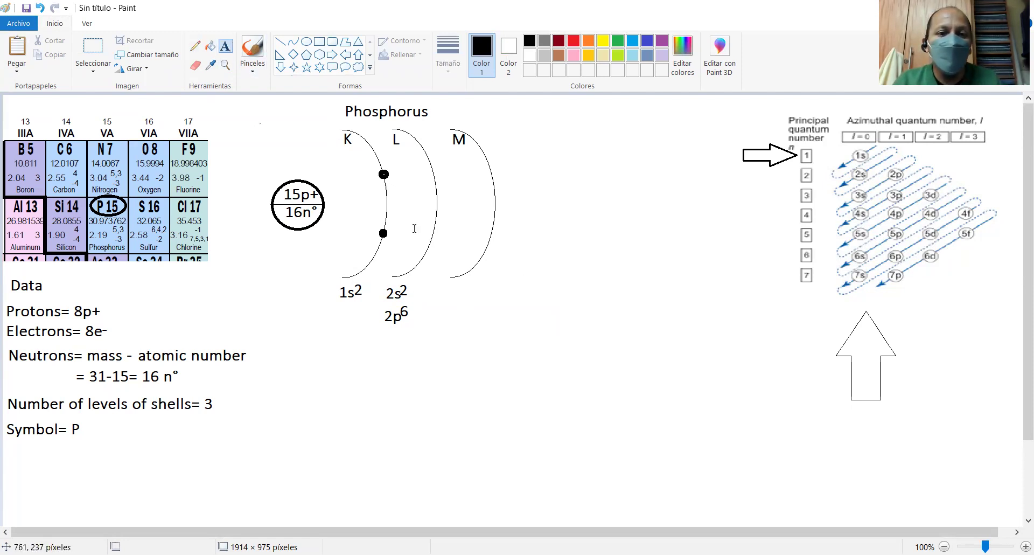
Write 3s with a superscript 2 beneath the M shell arc.
click(440, 290)
text(3)
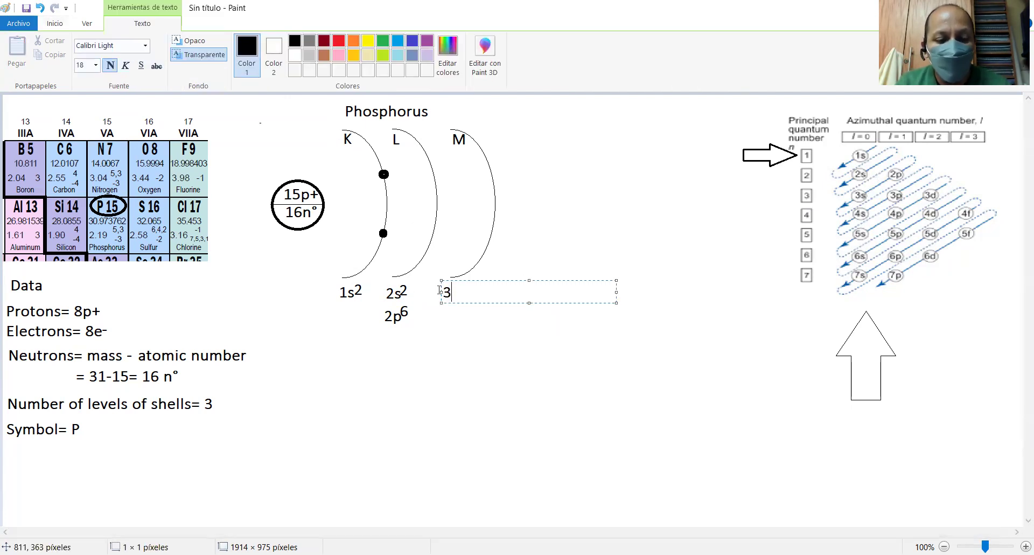
click(467, 313)
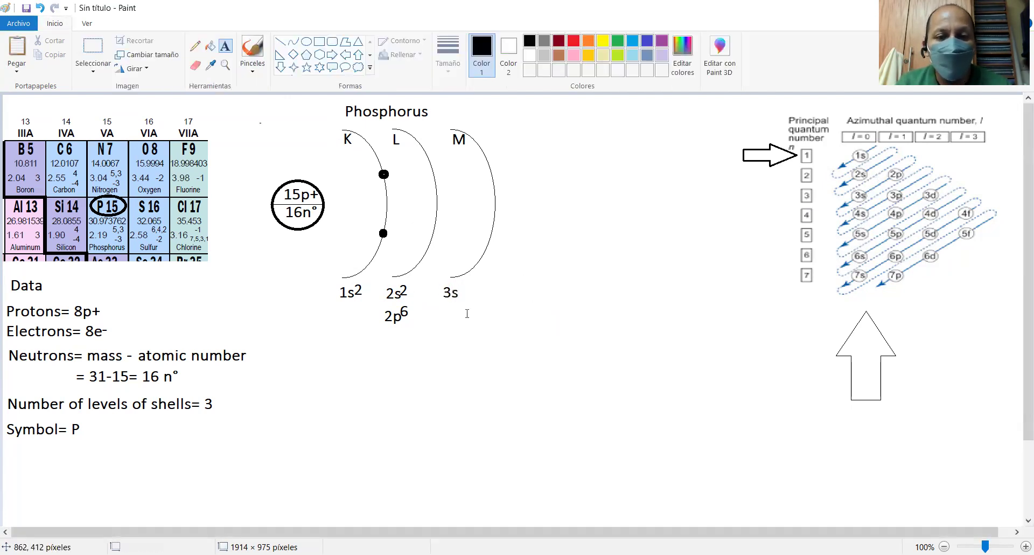
click(457, 287)
text(2)
click(372, 307)
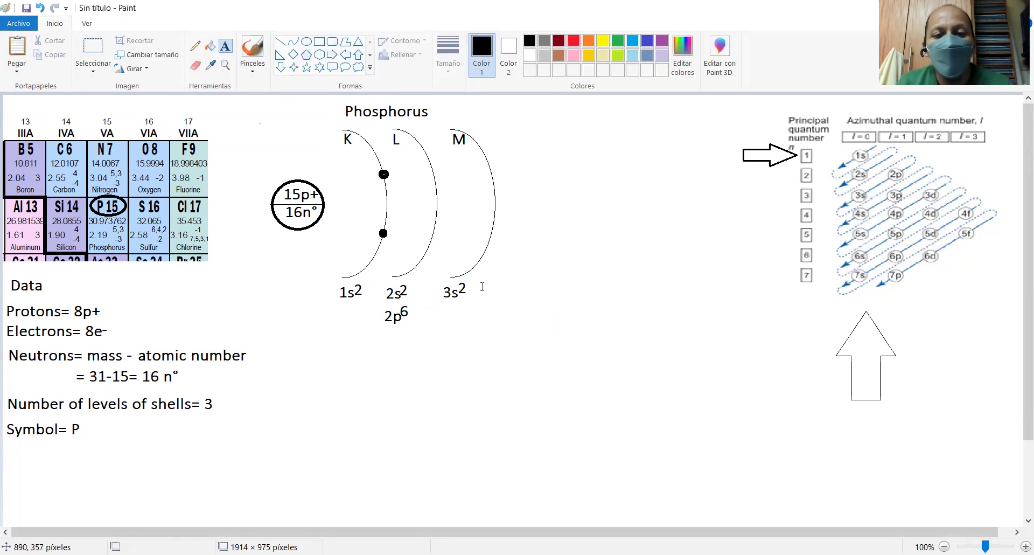
Add 3p with a small superscript 3 below 3s².
click(444, 306)
text(3p)
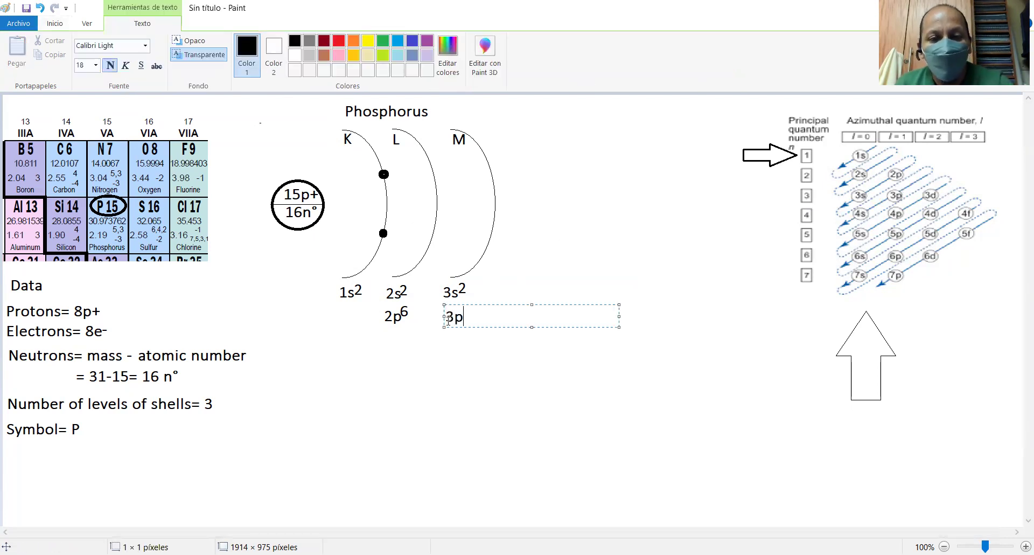
click(457, 326)
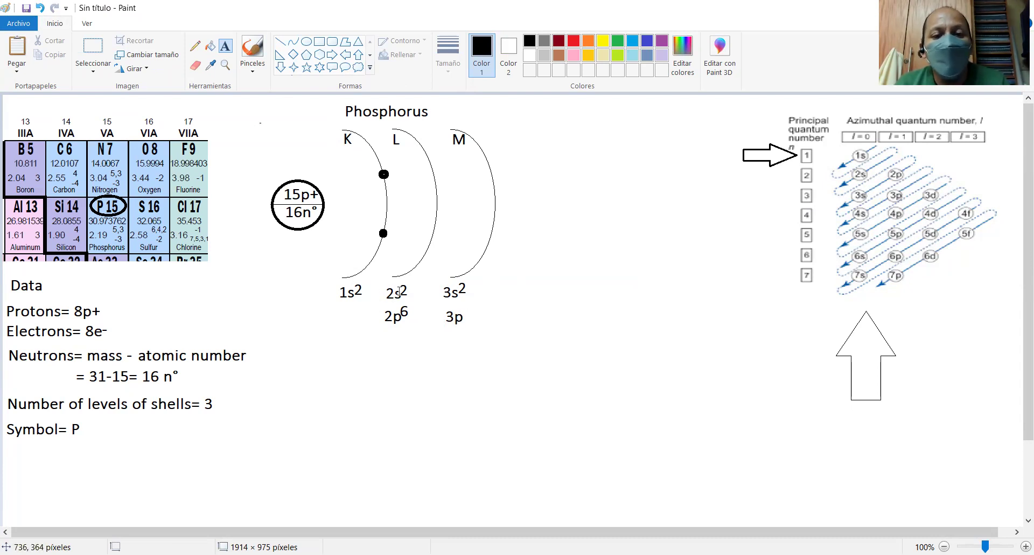
click(463, 311)
text(3)
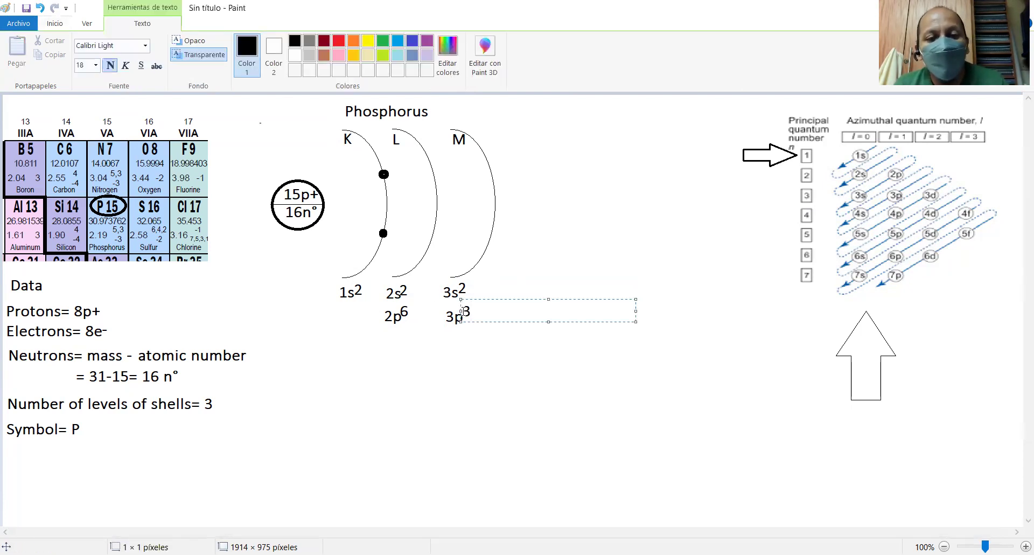
click(465, 329)
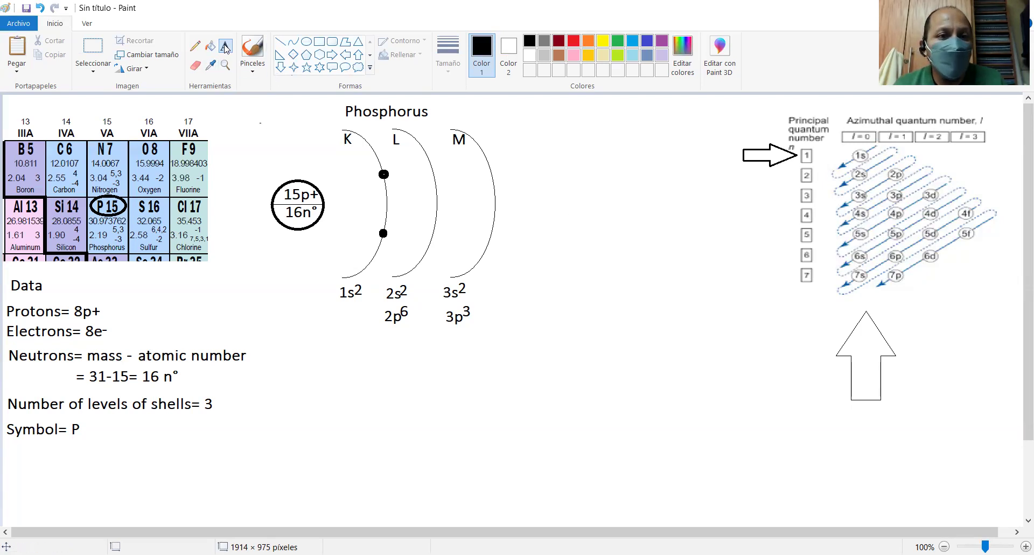
Type a 'Spins' heading with a 'K:' label below it.
click(552, 101)
text(S)
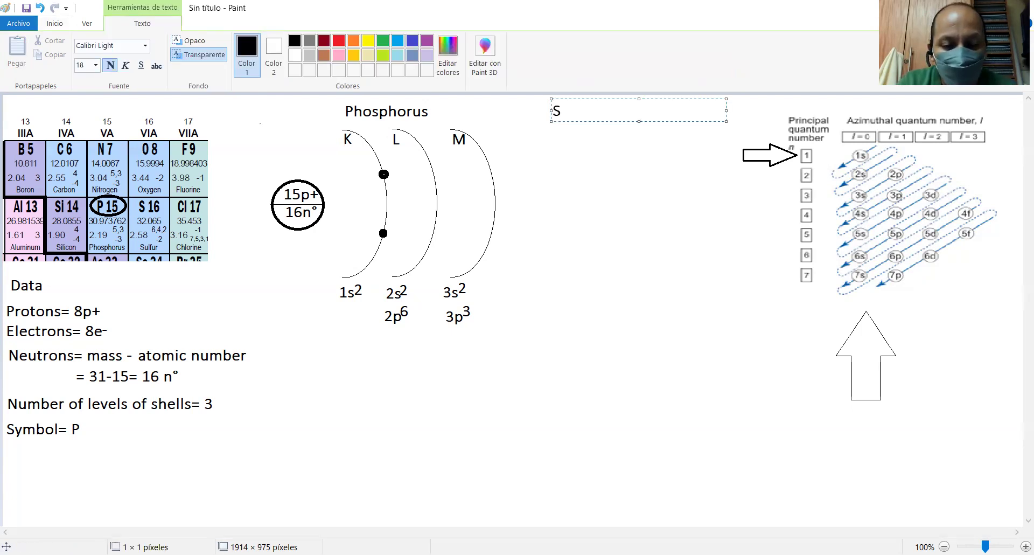
text(pins)
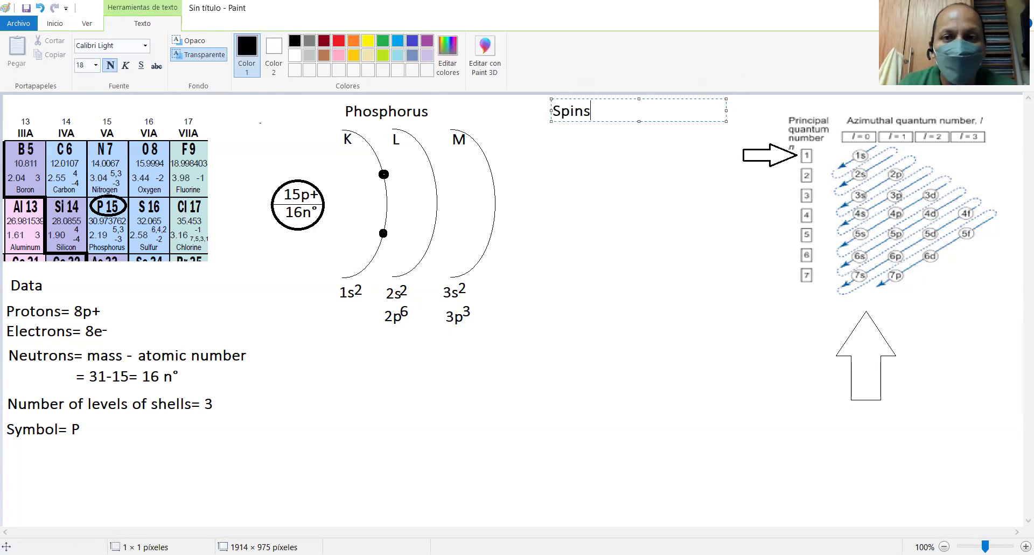
click(511, 139)
click(512, 135)
text(K:)
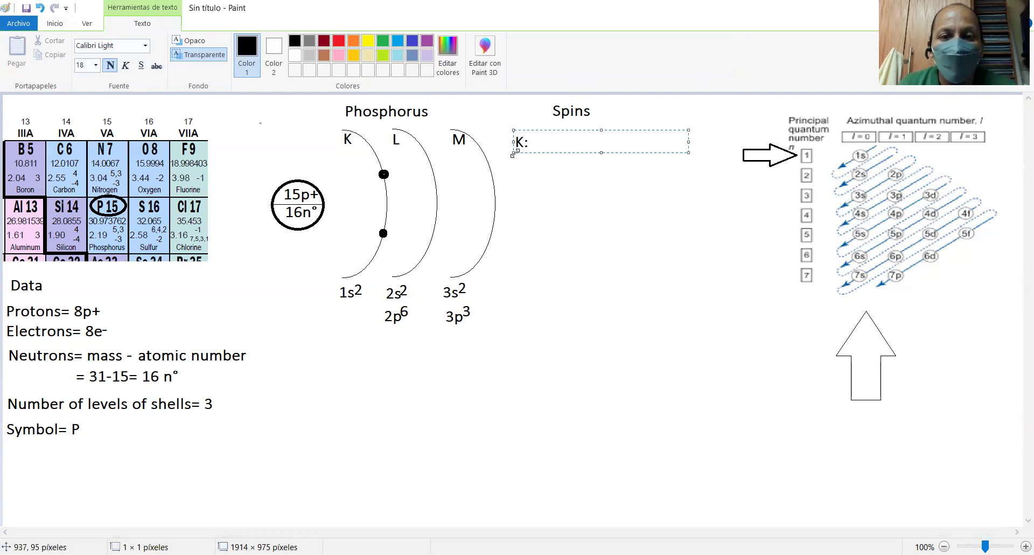
click(251, 116)
Draw a thin-outlined rectangle box beside the K: label.
click(319, 43)
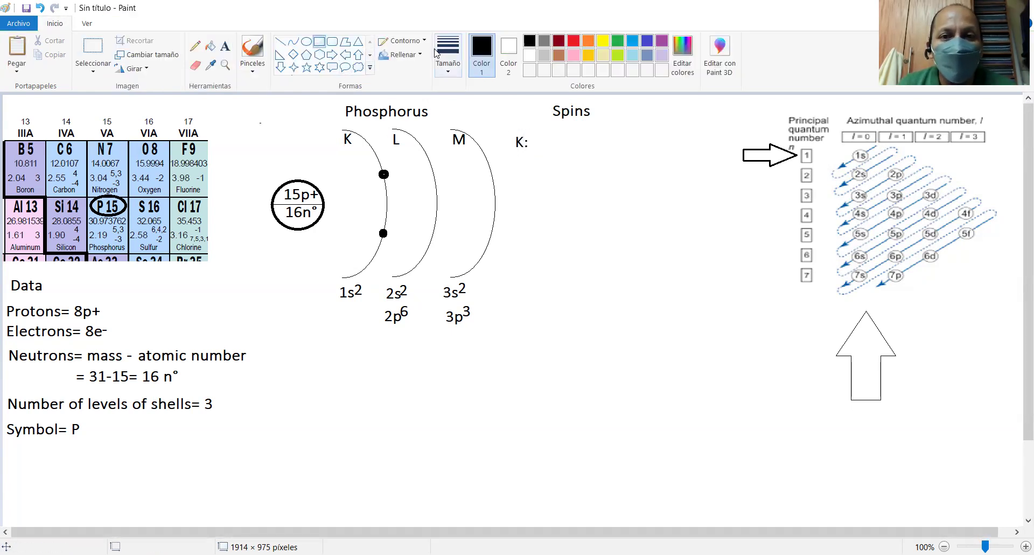
click(448, 53)
click(447, 98)
drag(543, 131, 583, 167)
click(587, 171)
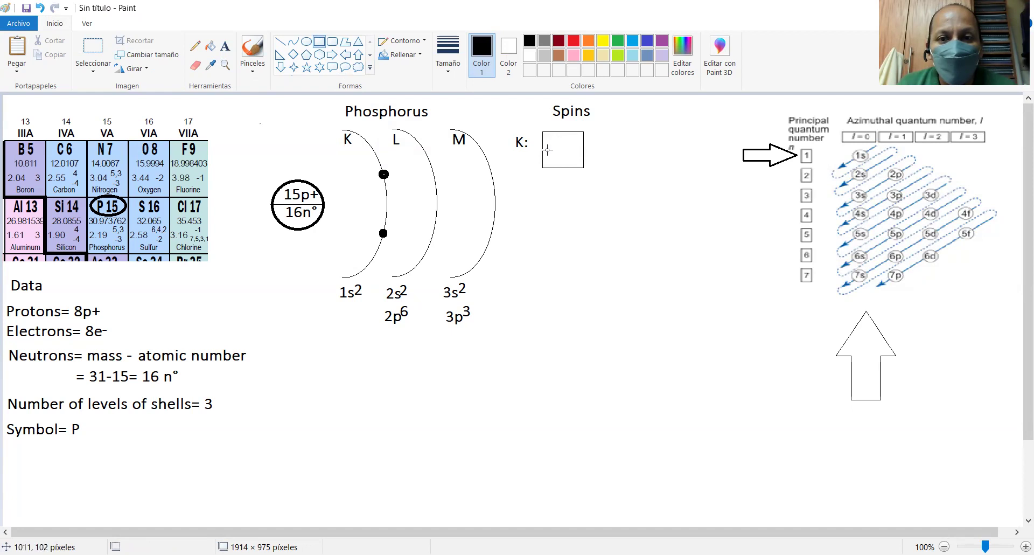
Draw a grey horizontal line across the middle of the K: box.
click(544, 41)
drag(546, 143, 583, 146)
key(Escape)
click(280, 41)
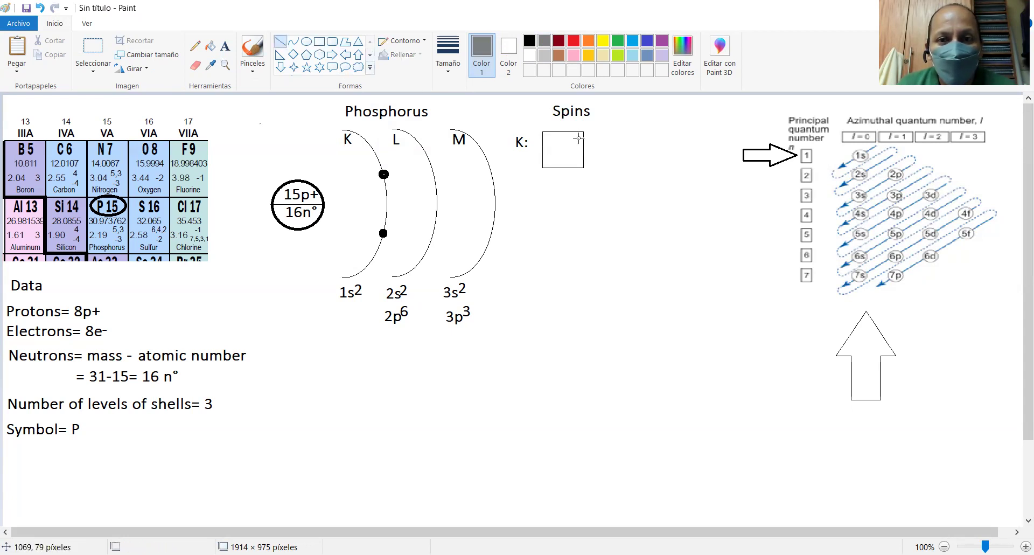
drag(545, 147, 580, 147)
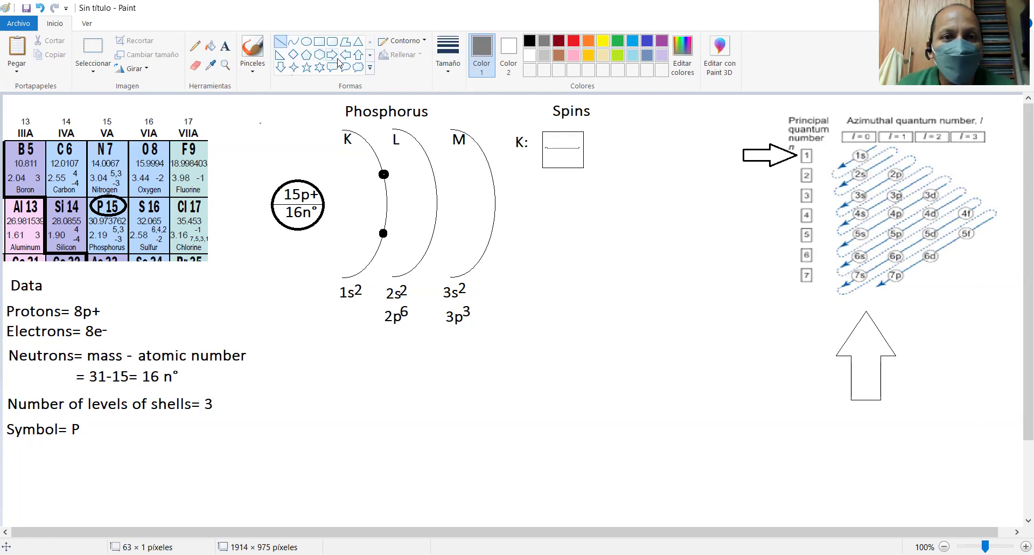
click(225, 46)
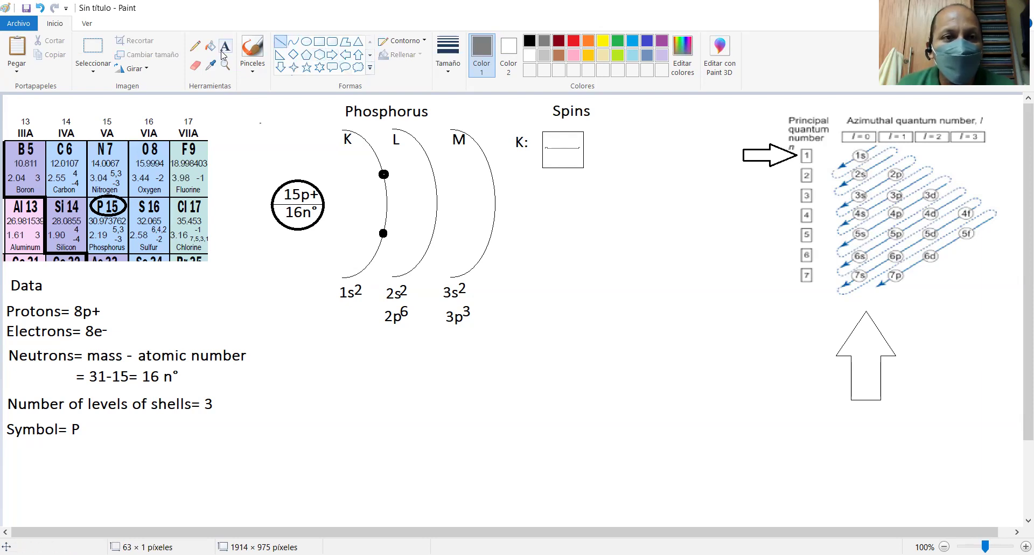
Label the K: box '1s' with a superscript 2 underneath.
click(546, 182)
text(1s)
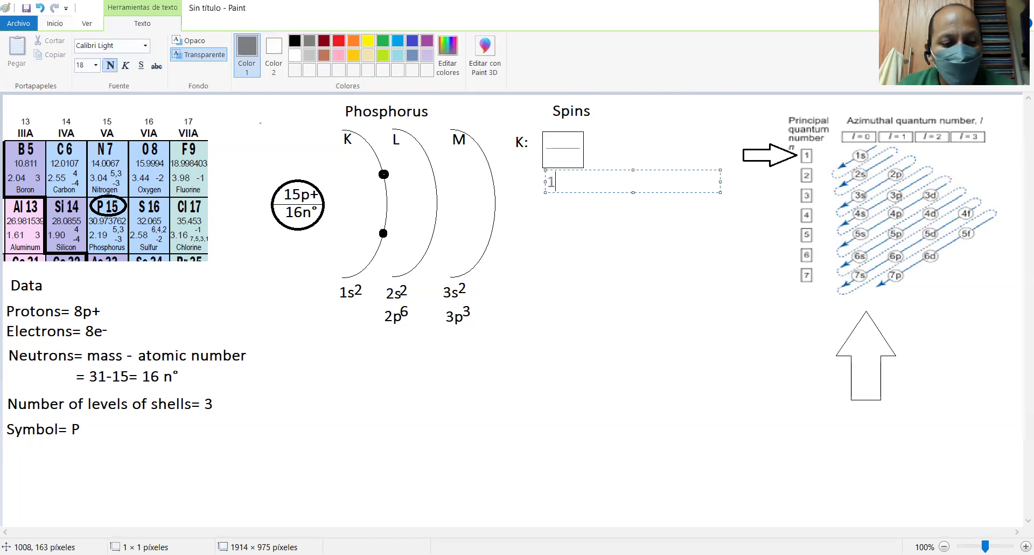
click(574, 199)
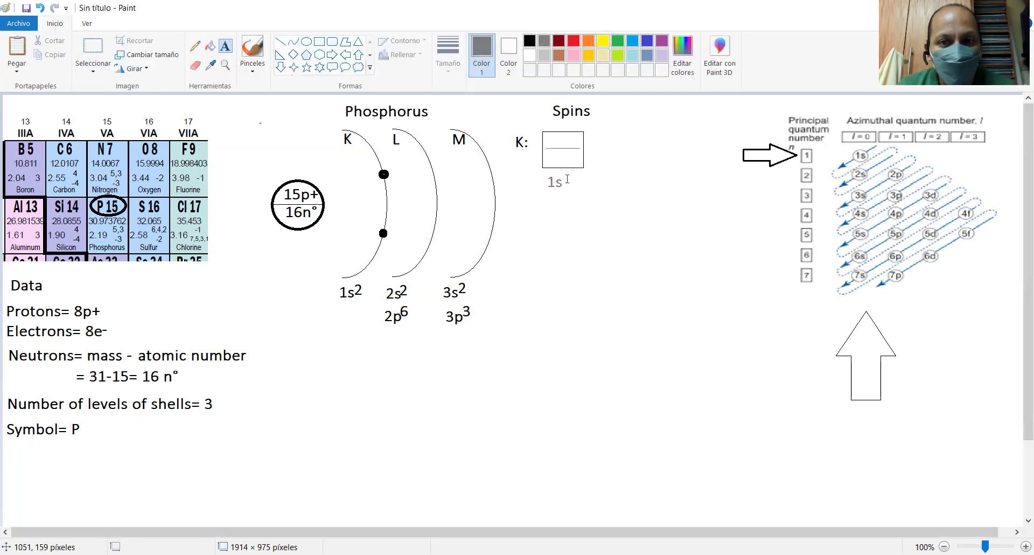
click(562, 179)
text(2)
click(568, 193)
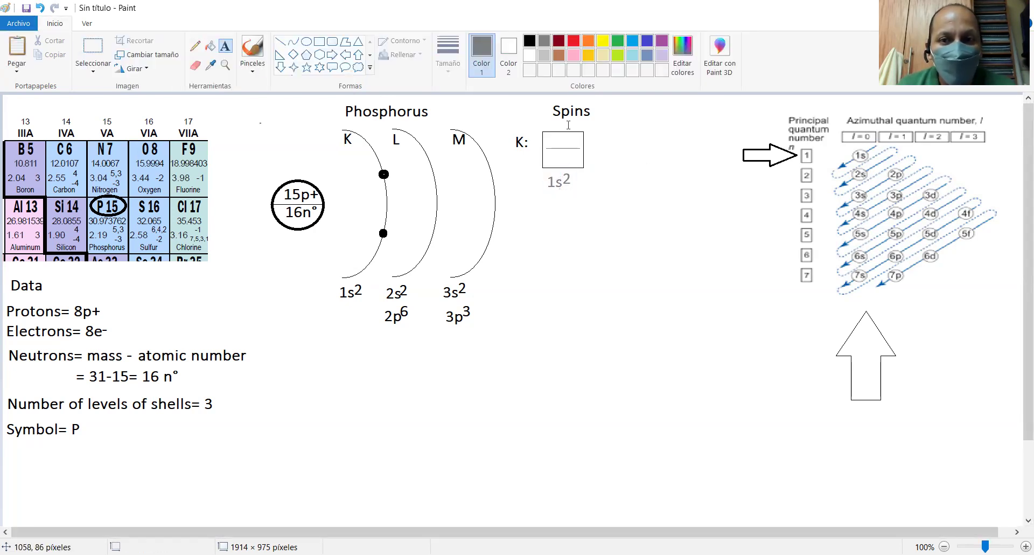
Draw a thick red up arrow inside the K: box.
click(573, 41)
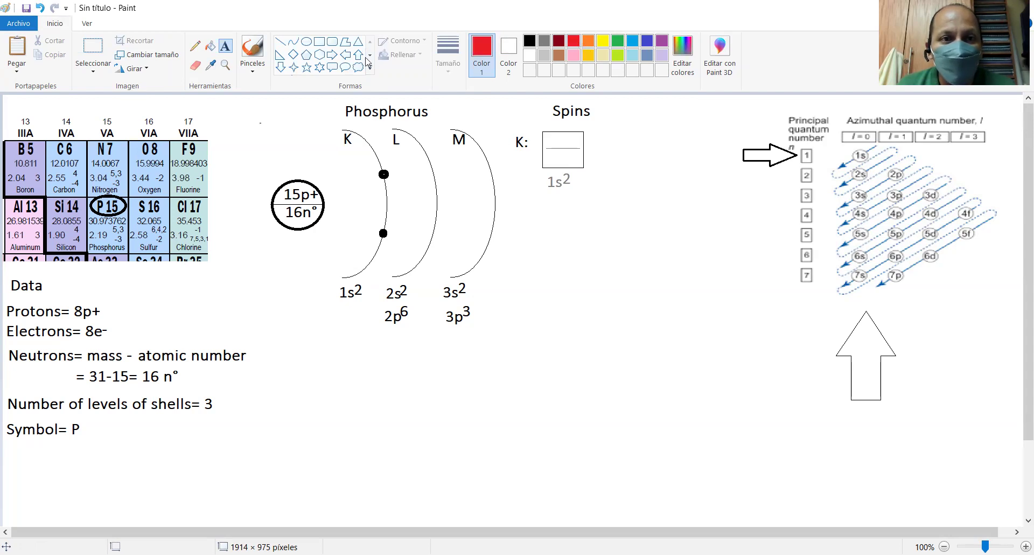
click(358, 54)
drag(556, 137, 560, 157)
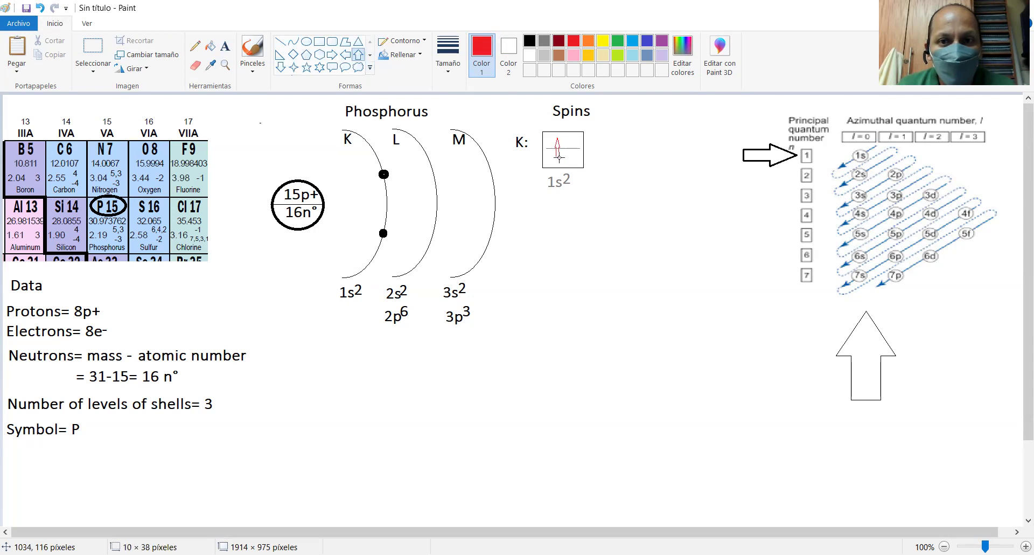
click(447, 43)
click(448, 119)
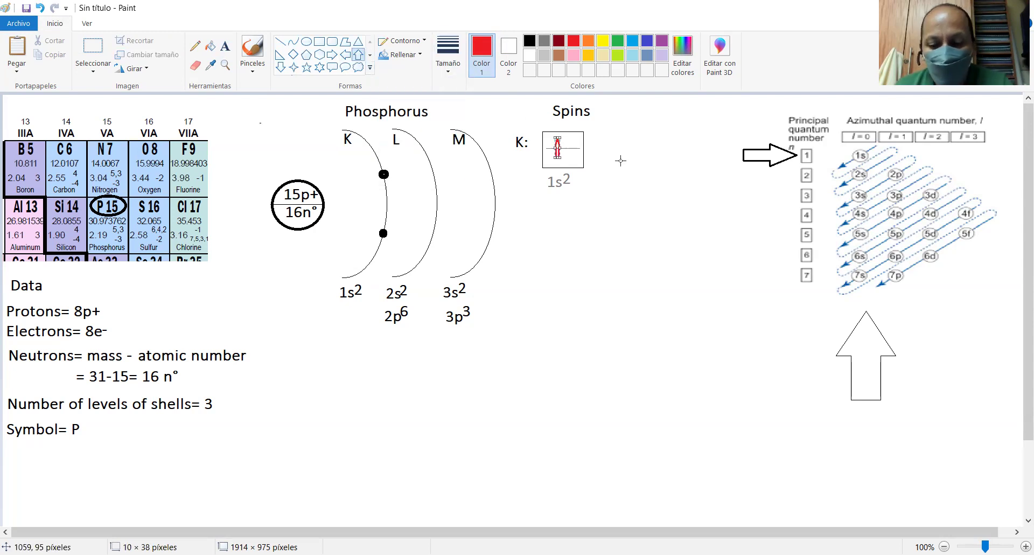
click(582, 167)
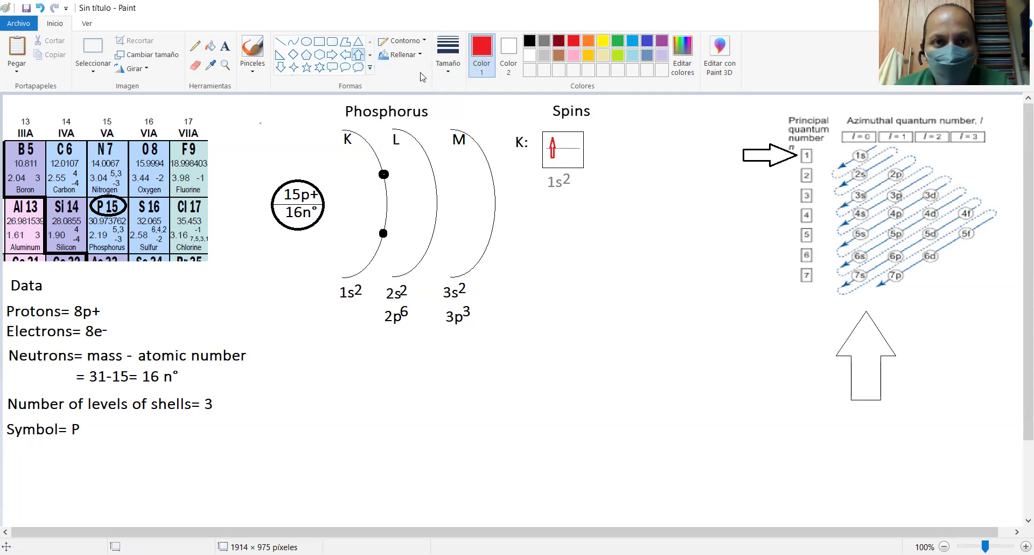
Add a red down arrow beside the up arrow, then return to black.
click(282, 68)
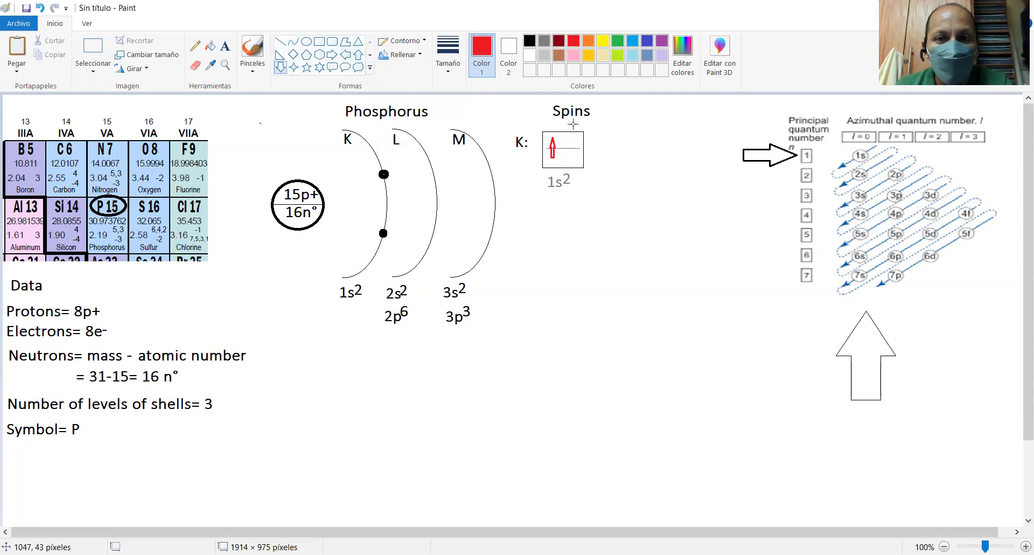
drag(567, 135, 572, 158)
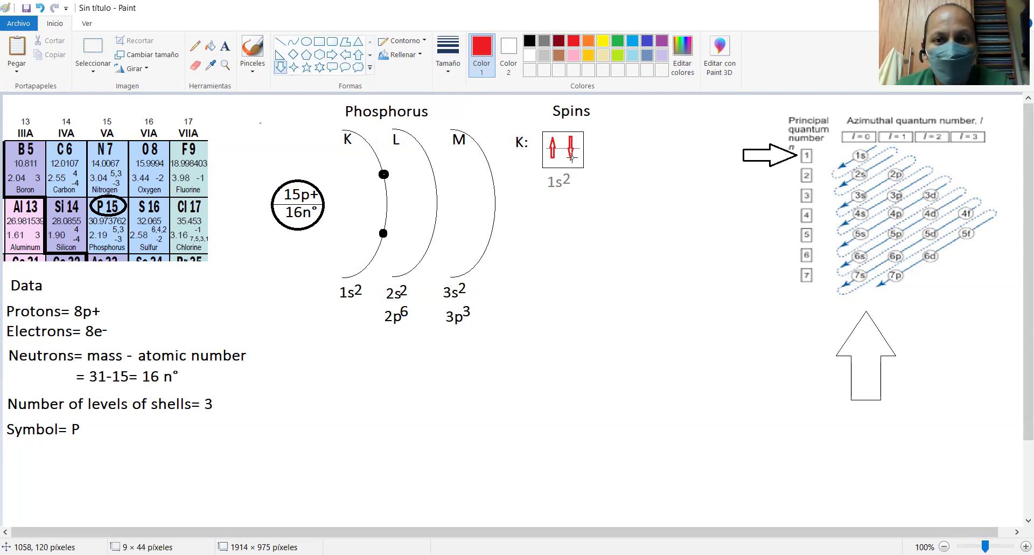
click(627, 166)
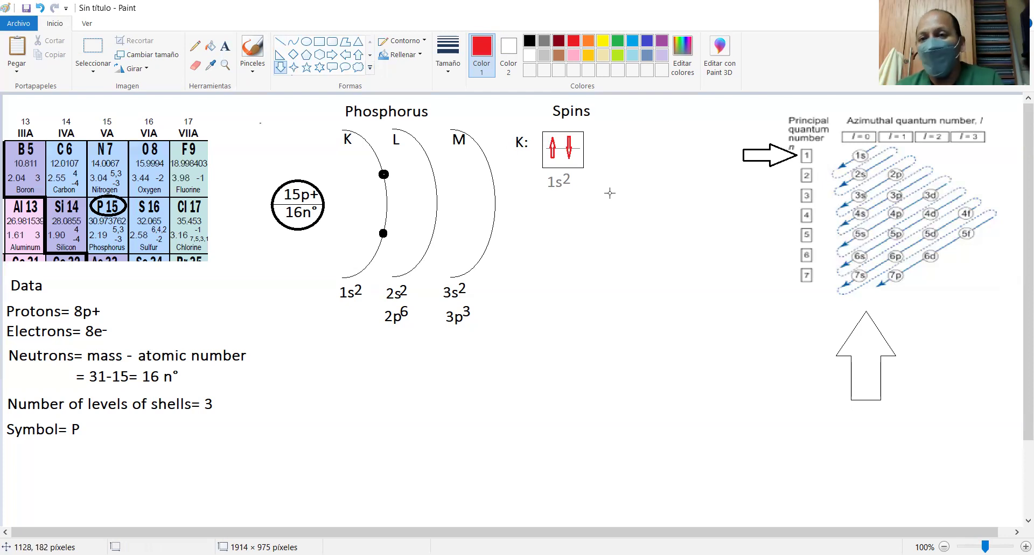
click(529, 41)
click(225, 46)
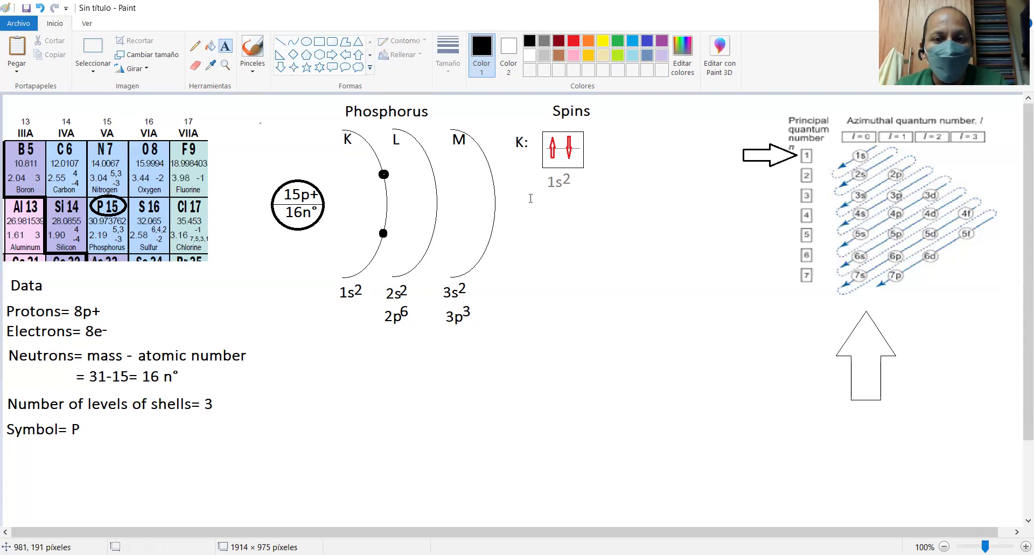